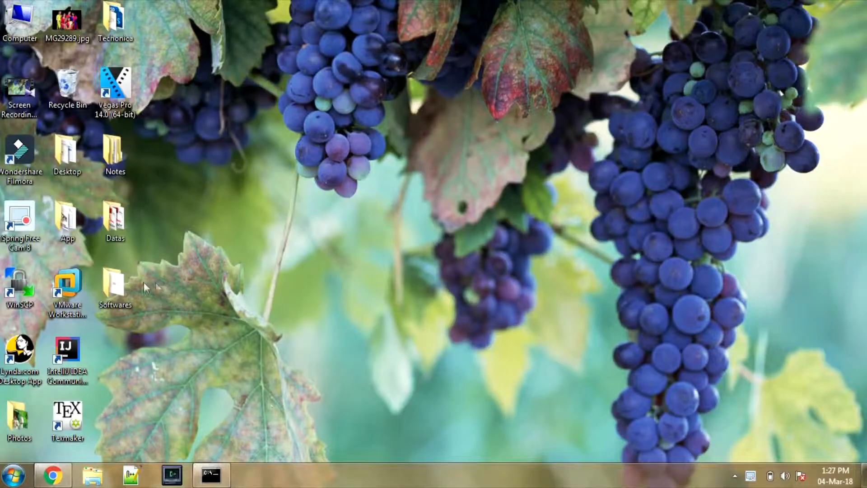
Open the Softwares folder from the desktop in a maximized window and paste the copied Eclipse zip archive into it.
double_click(117, 283)
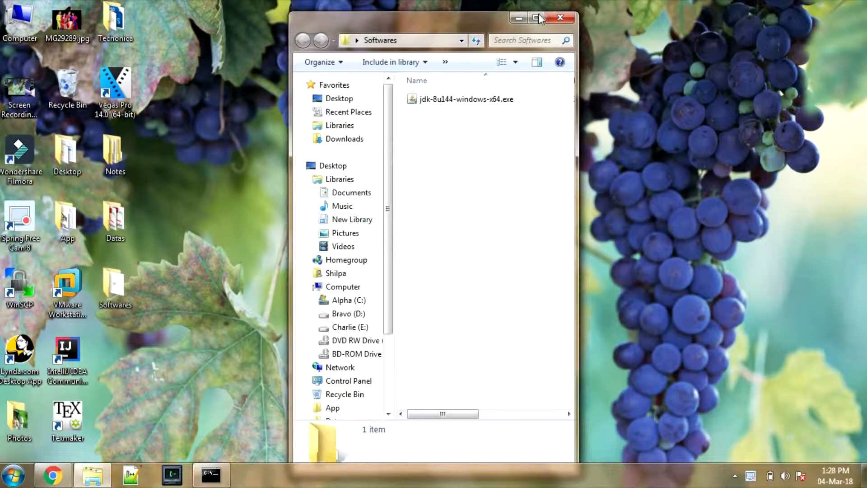
left_click(537, 18)
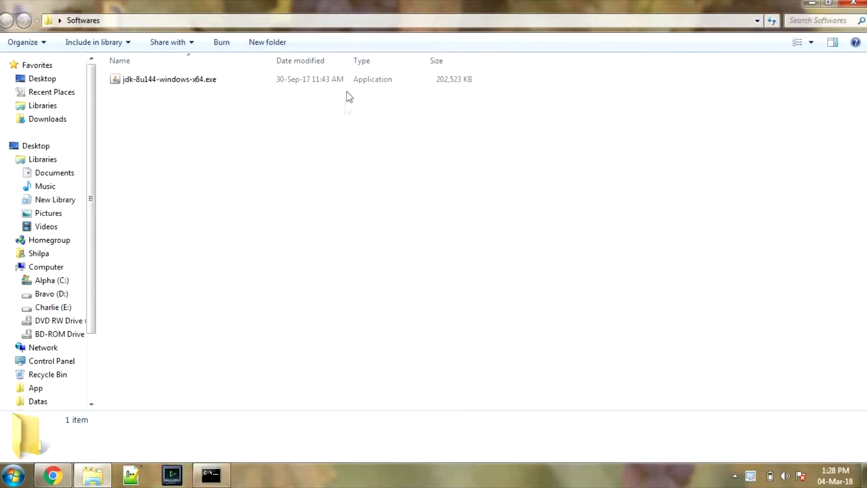
right_click(345, 103)
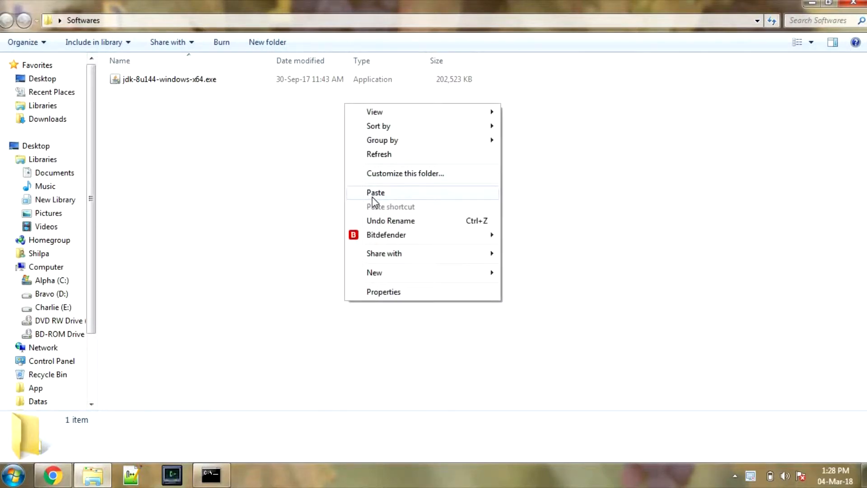
left_click(372, 197)
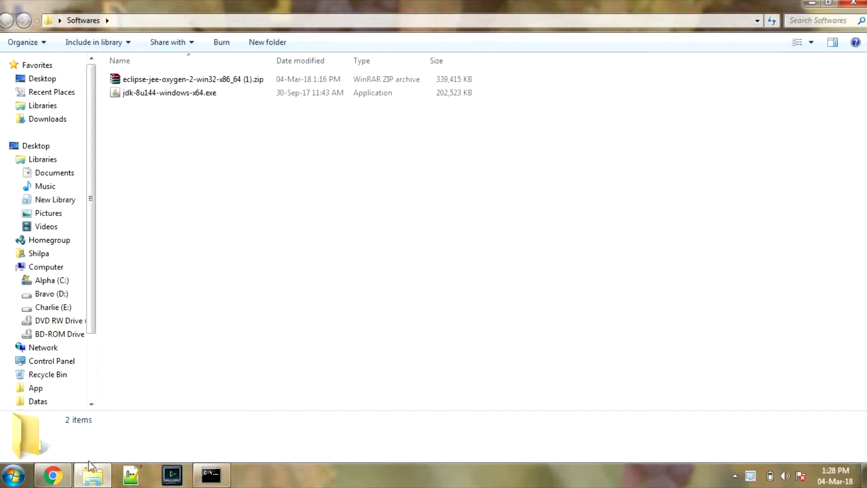
Switch to Chrome, search Google for "eclipse download" and open the Eclipse IDE Downloads result.
left_click(52, 474)
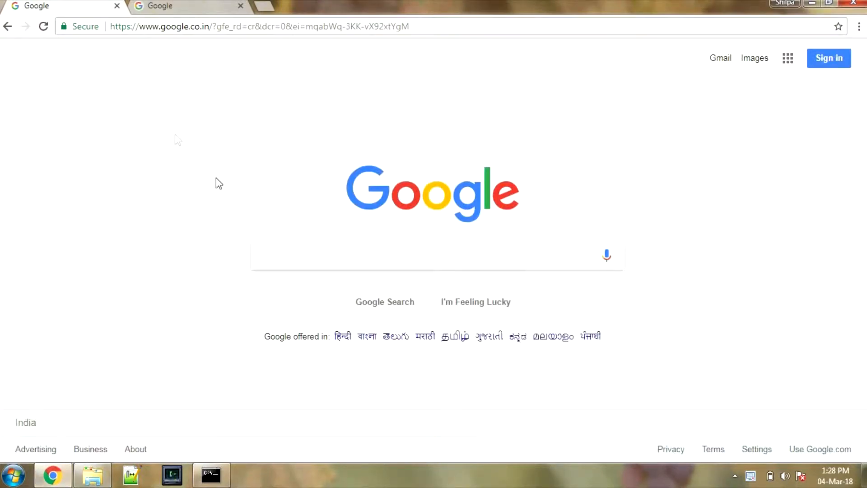
left_click(284, 256)
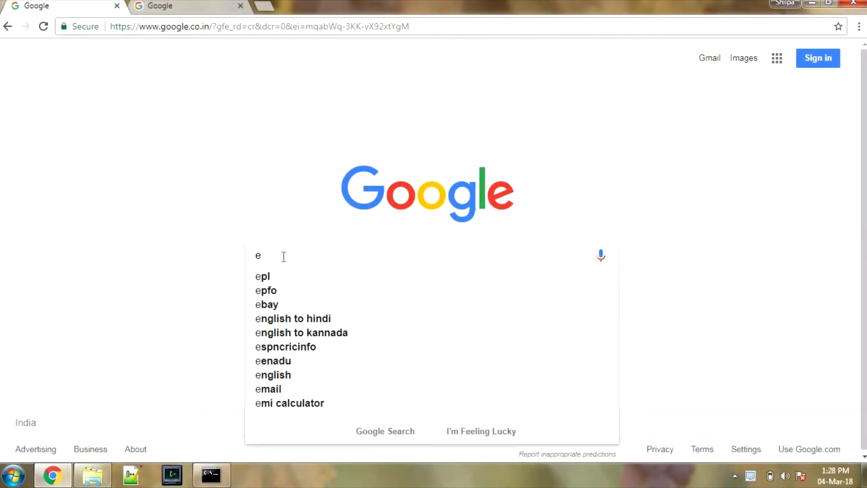
type("eclipse")
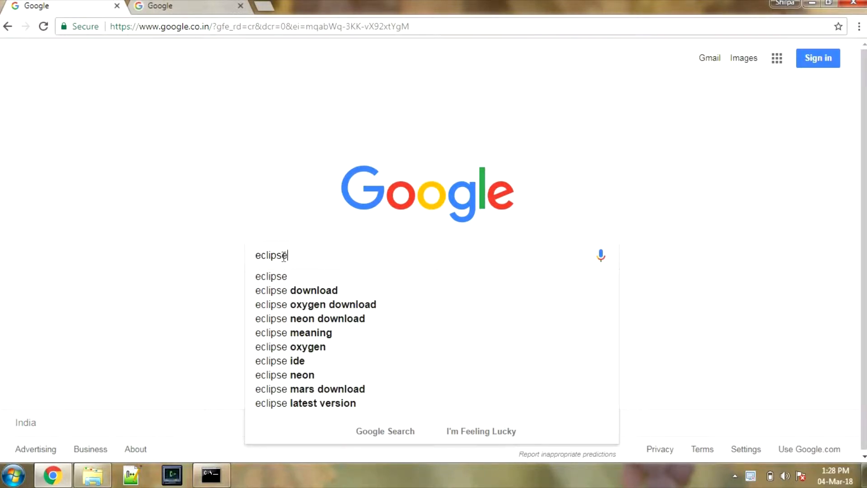
key("Down")
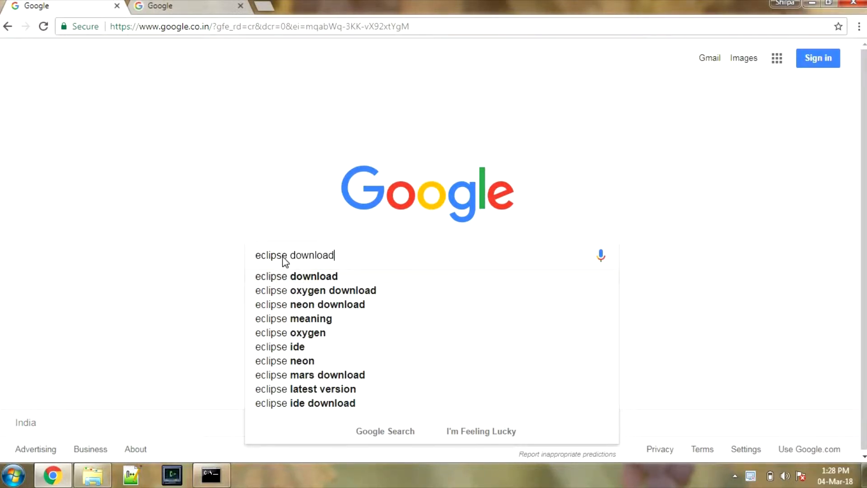
key("Return")
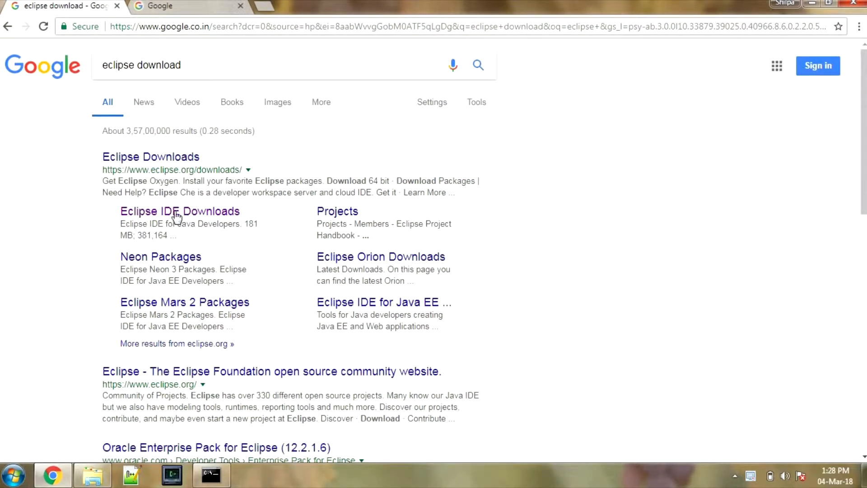
left_click(175, 213)
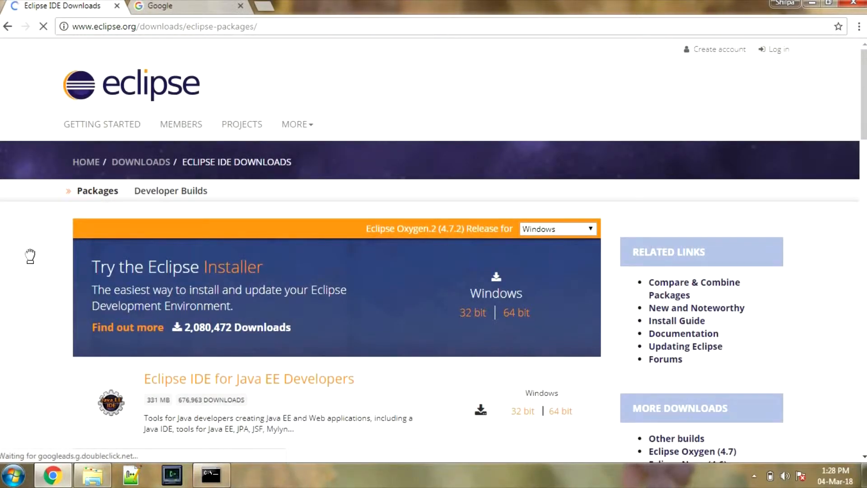
Review the Eclipse packages and the Windows 64 bit download for Java EE Developers, and check the archive in the Softwares folder.
scroll(30, 254, "down", 3)
scroll(30, 257, "down", 3)
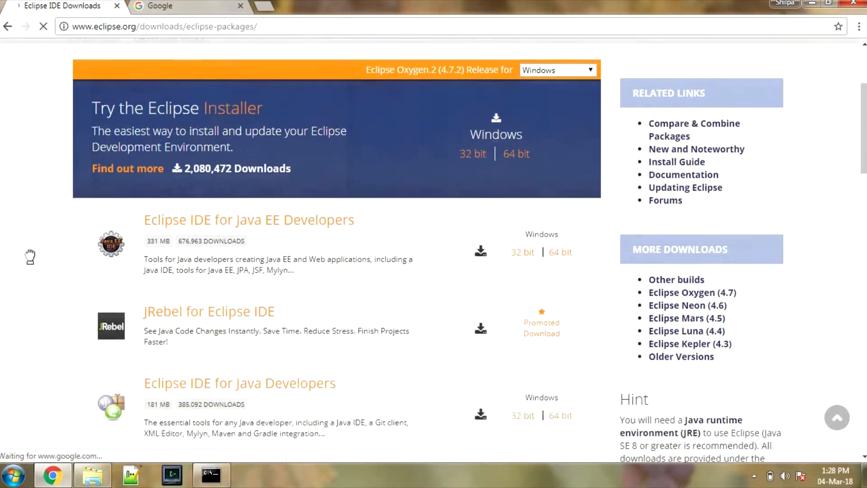
scroll(31, 257, "down", 3)
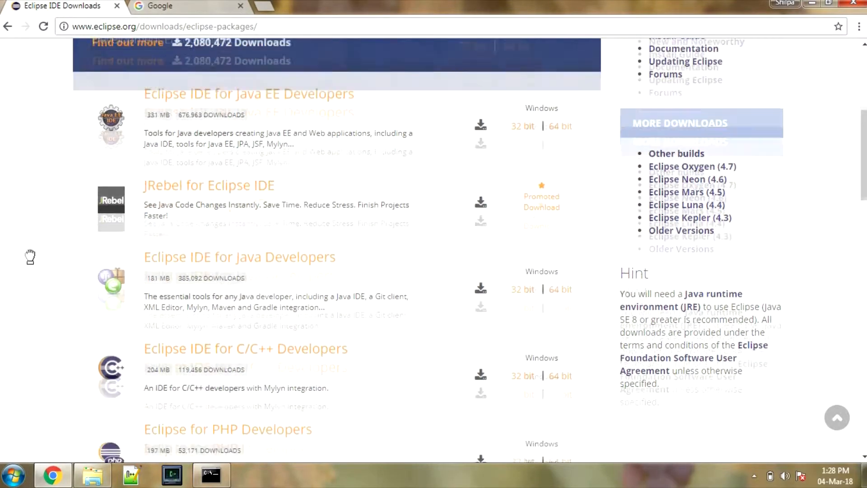
scroll(30, 257, "down", 4)
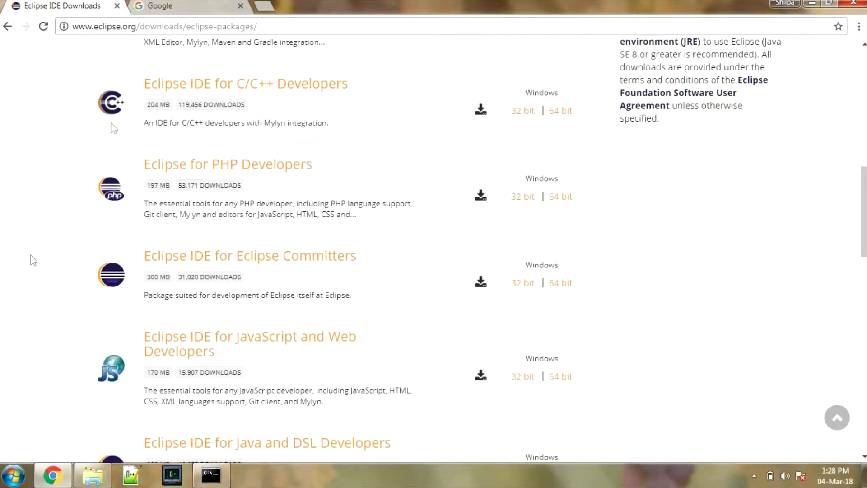
scroll(333, 231, "down", 4)
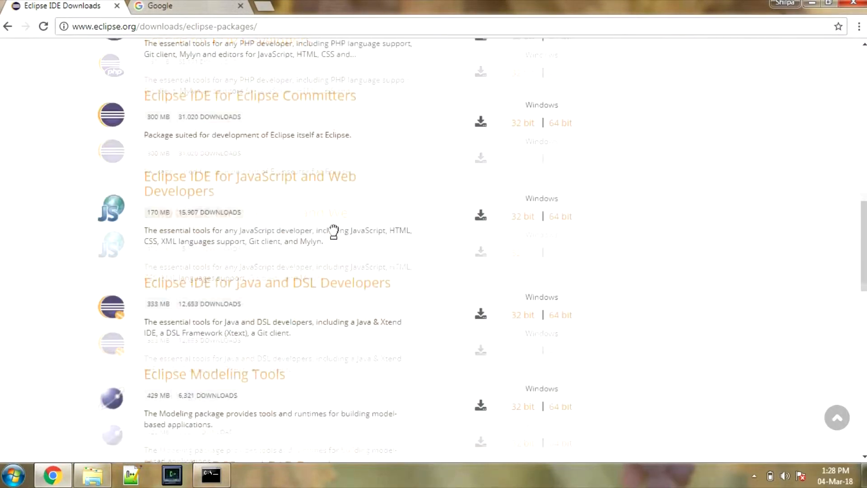
scroll(333, 232, "up", 10)
scroll(334, 233, "up", 2)
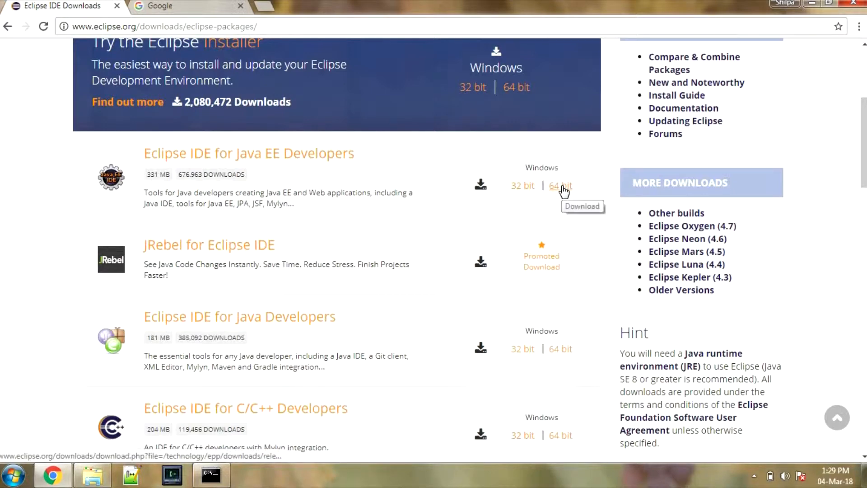
left_click(99, 481)
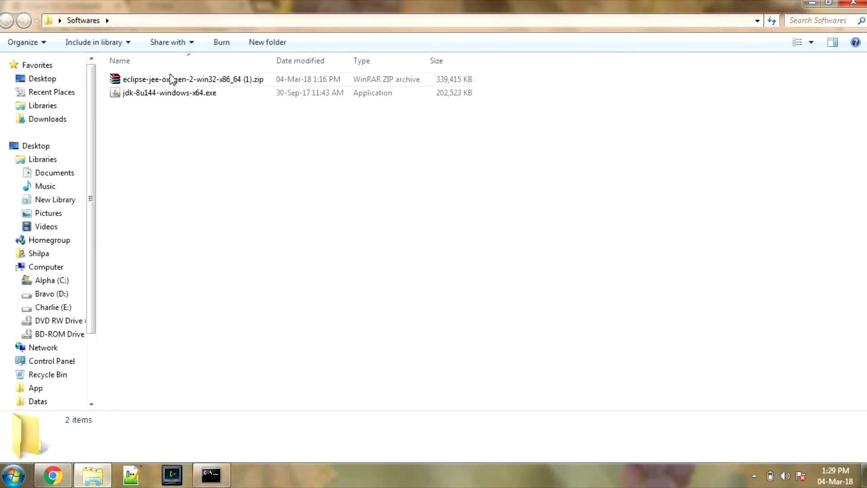
Search Google for "java jdk download" in Chrome's second tab and open Oracle's Java SE Downloads page.
left_click(53, 474)
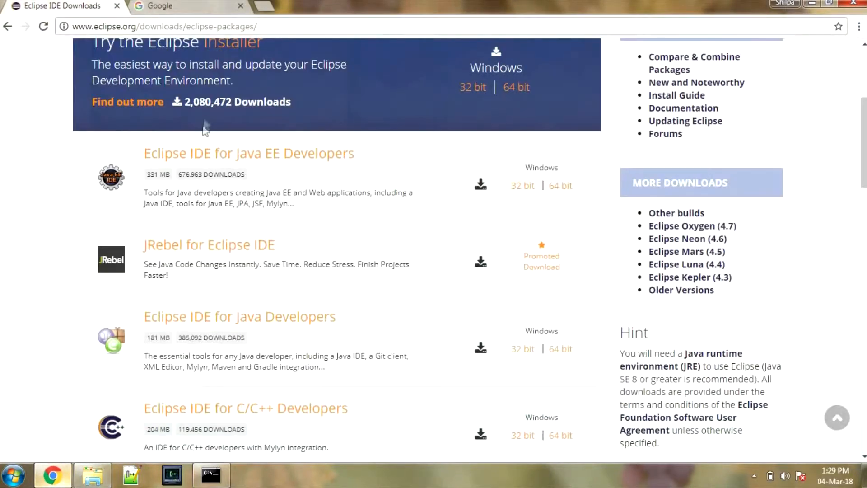
left_click(167, 7)
type("j")
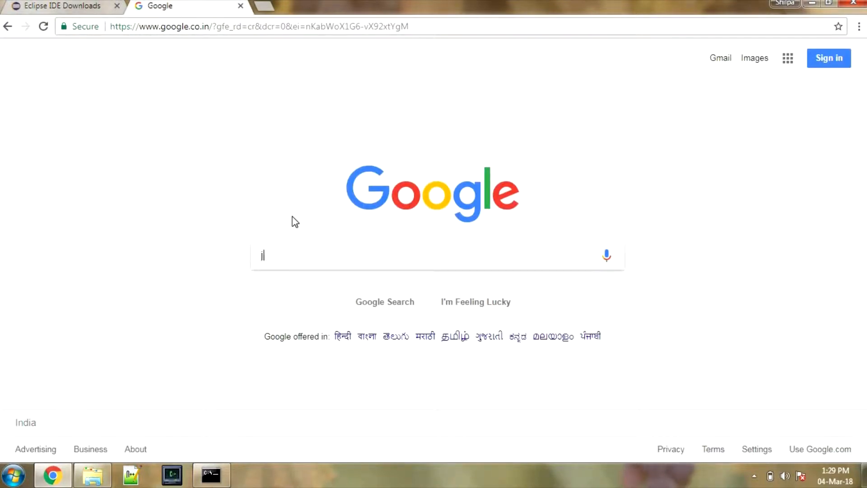
type("ava jdk")
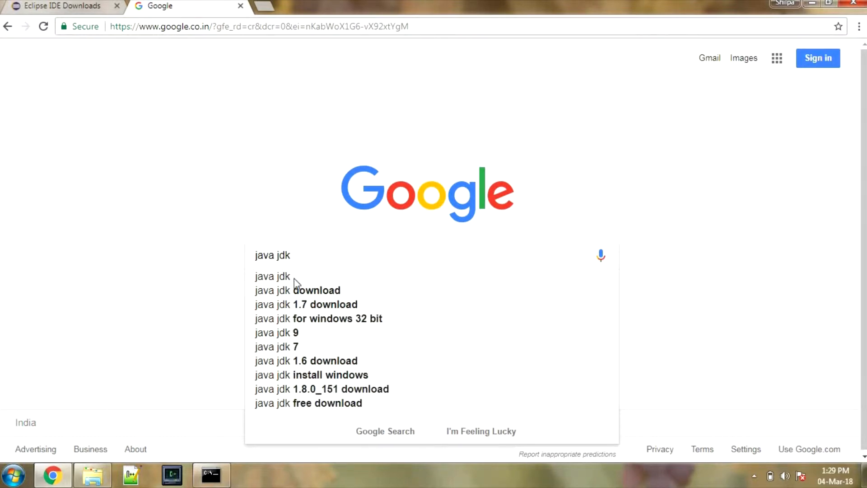
left_click(289, 294)
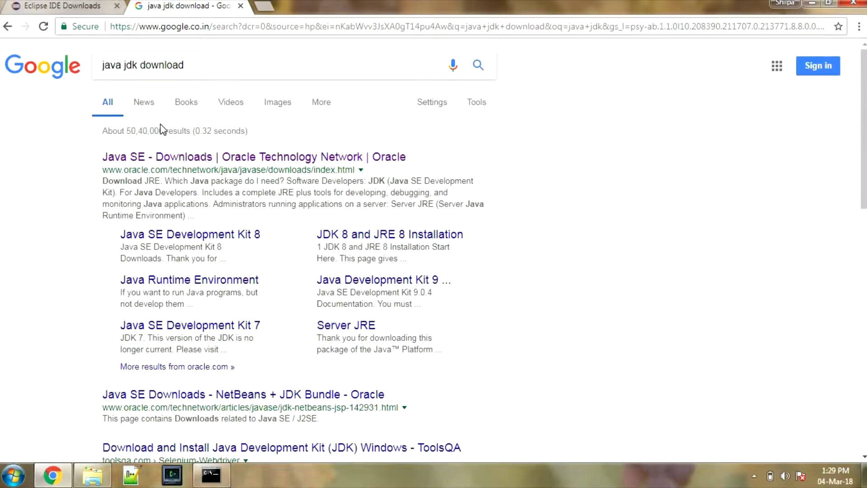
left_click(83, 12)
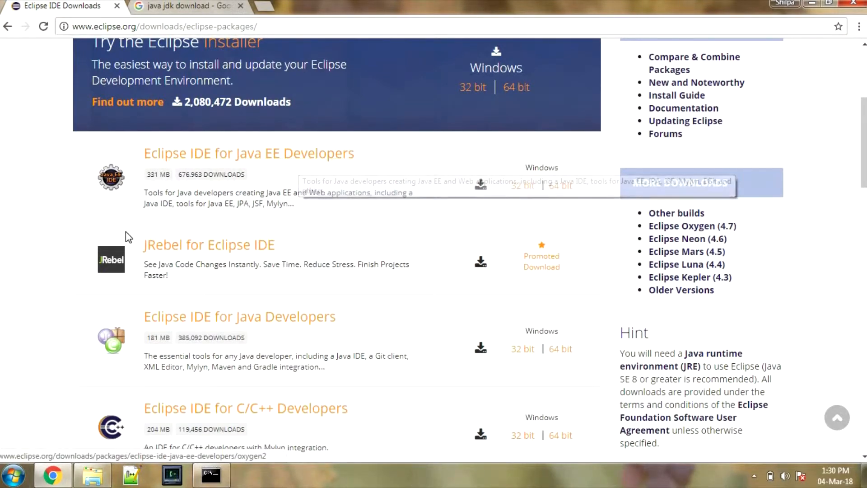
left_click(164, 6)
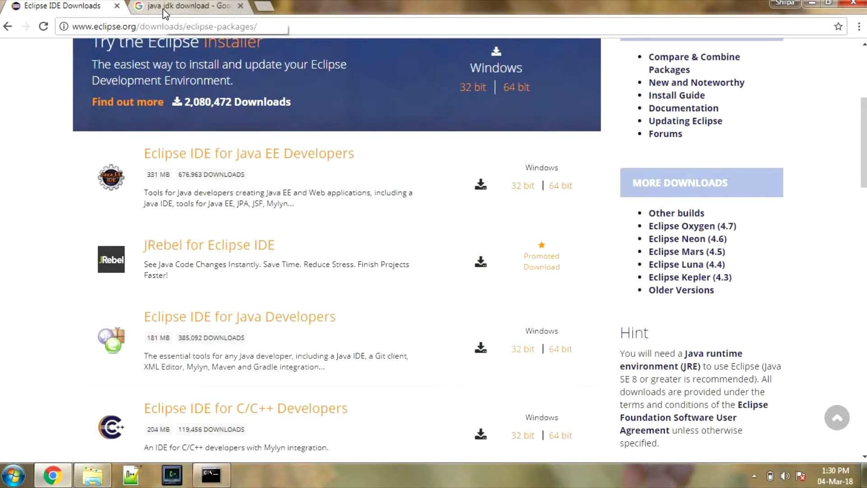
left_click(162, 157)
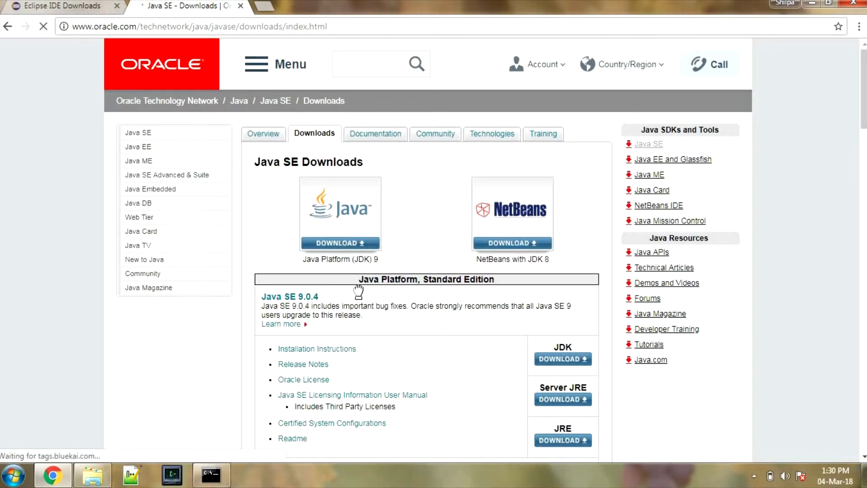
Compare Oracle's JDK downloads for Java SE 9.0.4 and 8u161/8u162 with the JDK installer in the Softwares folder.
scroll(467, 314, "down", 2)
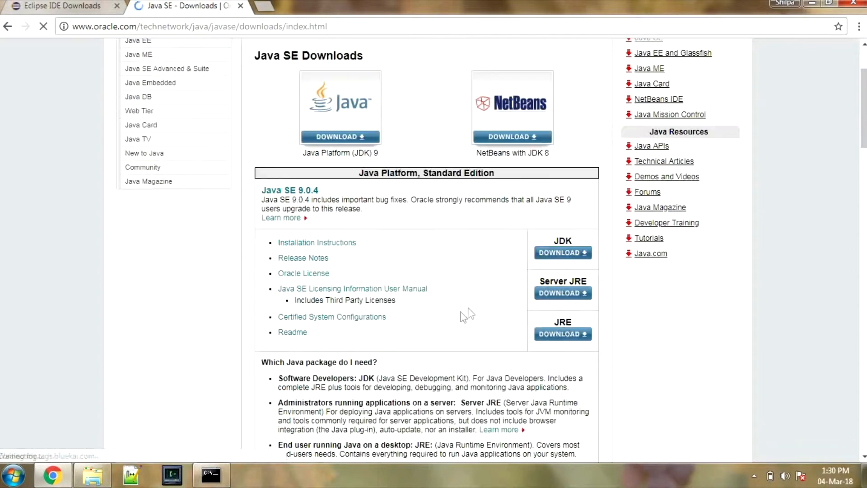
scroll(465, 315, "down", 4)
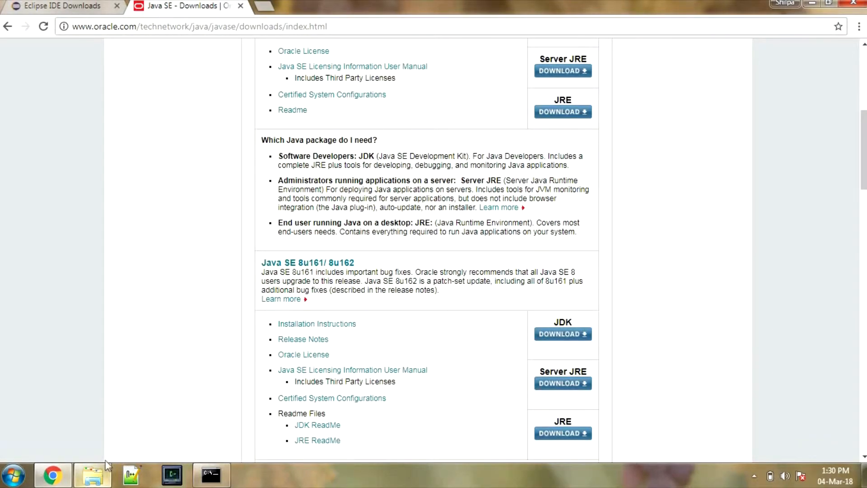
scroll(397, 232, "up", 2)
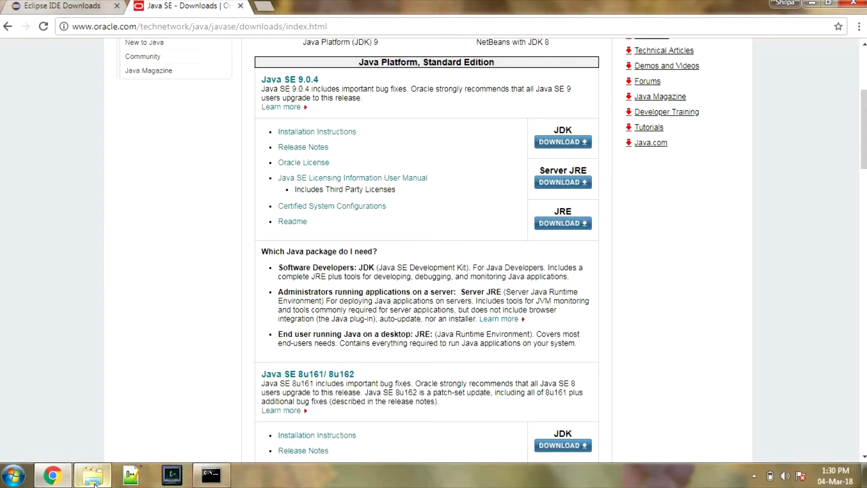
left_click(125, 377)
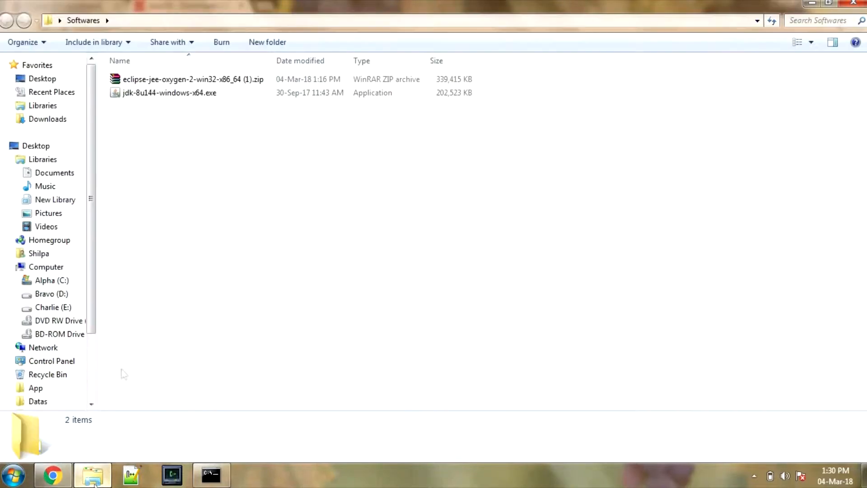
left_click(134, 94)
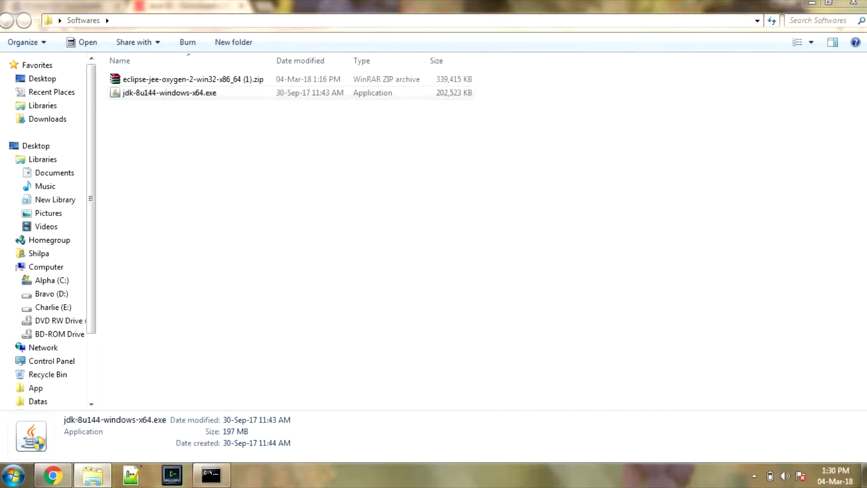
left_click(53, 475)
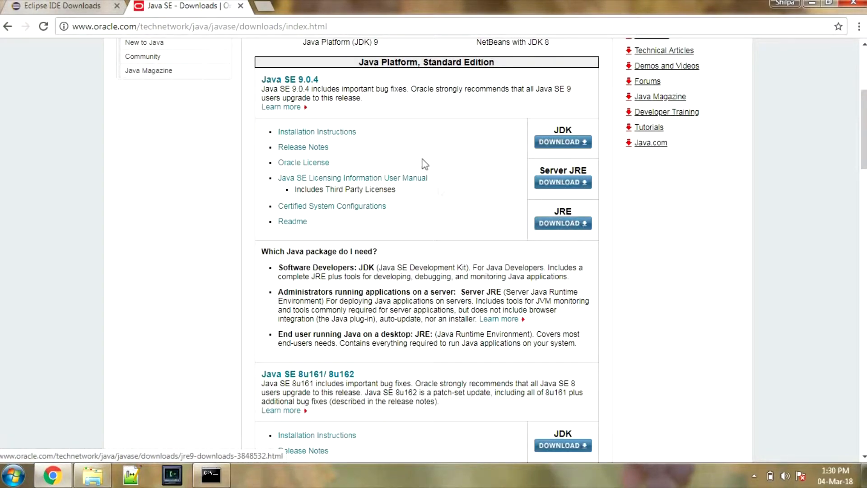
scroll(426, 135, "up", 2)
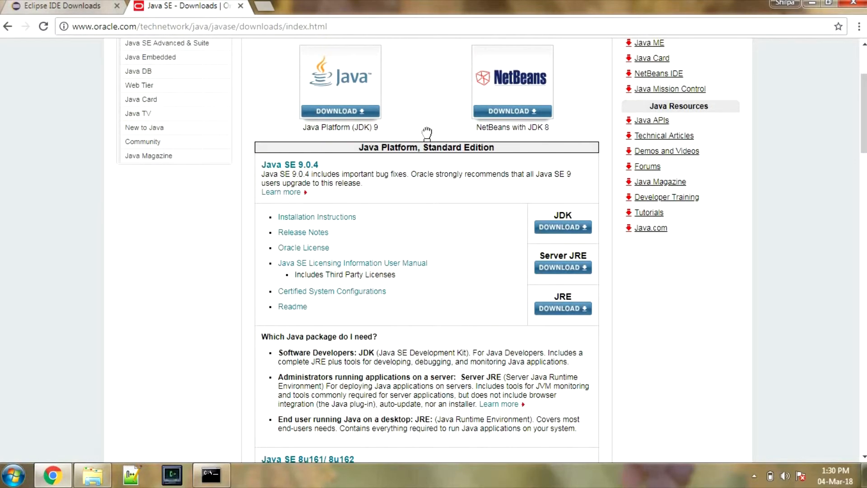
scroll(427, 134, "down", 3)
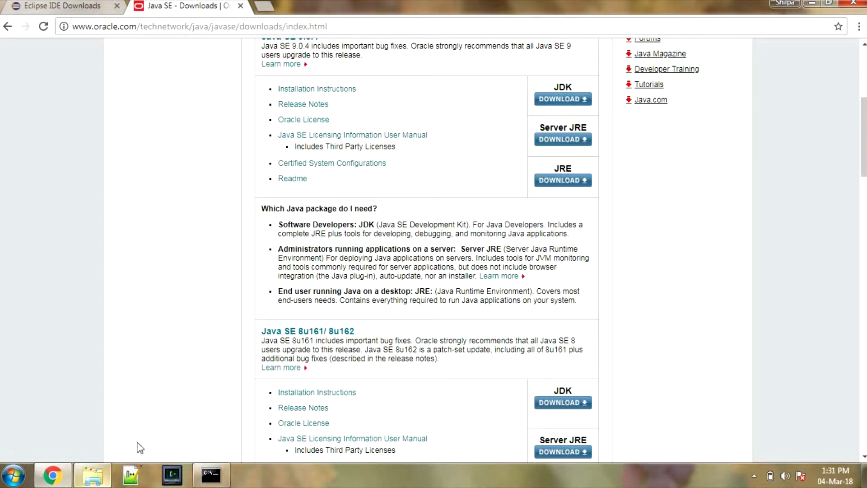
Check the installed Java version by running java -version in Command Prompt, and return to the Softwares folder.
left_click(216, 475)
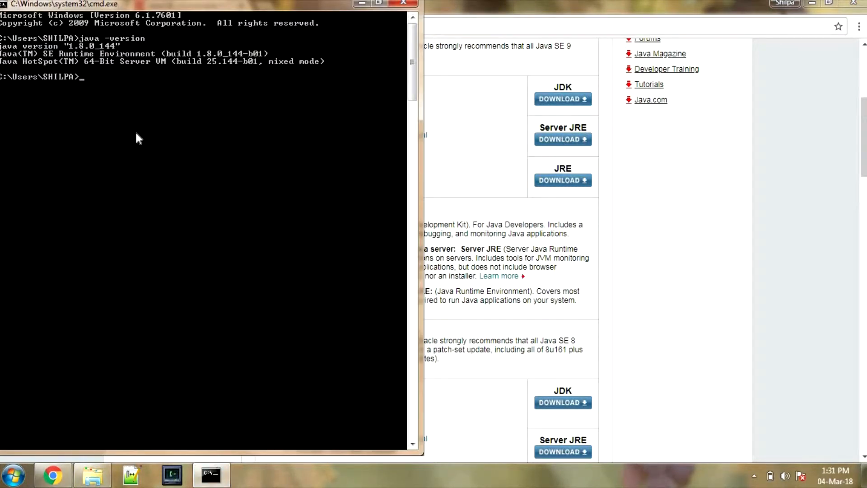
key("Return")
key("Return")
key("Return")
key("Return")
key("Up")
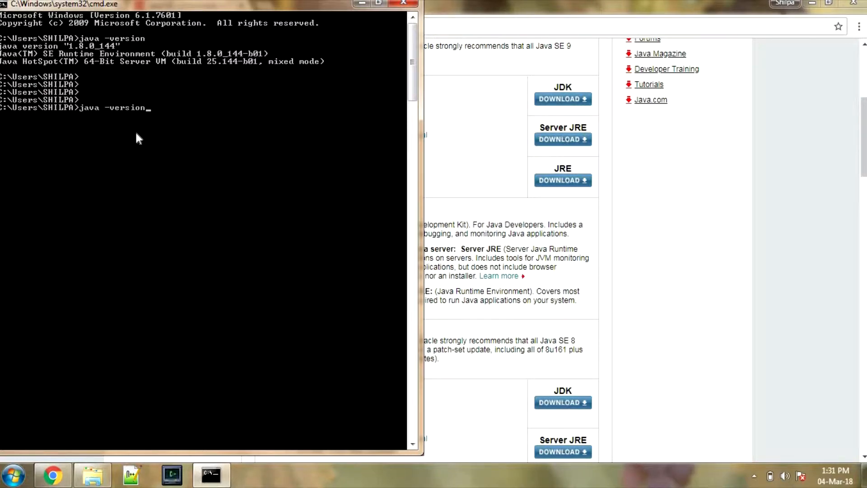
key("Return")
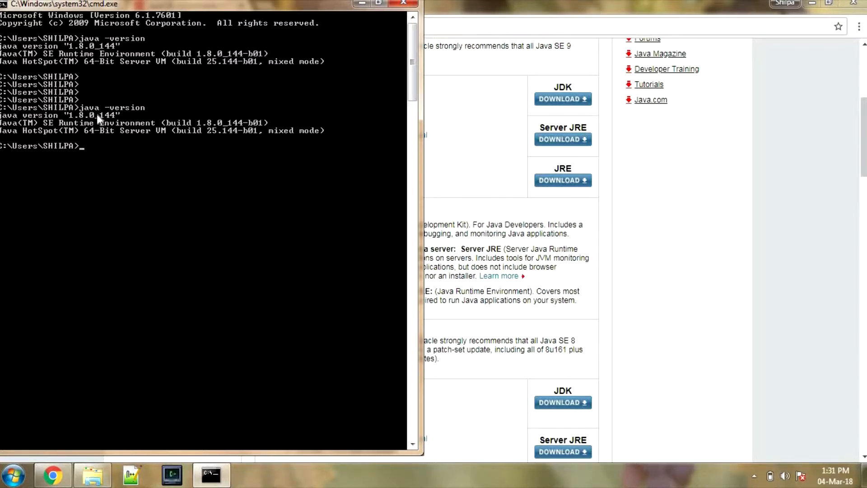
left_click(92, 473)
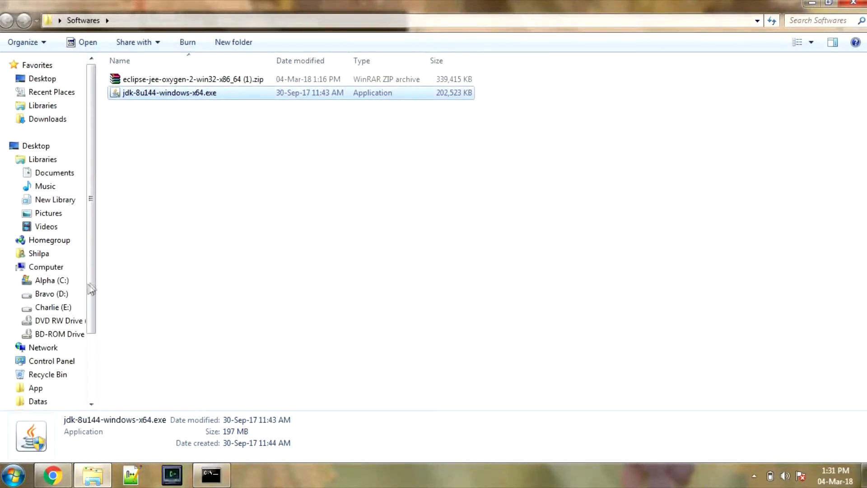
Open the bin folder of jdk1.8.0_144 under C:\Program Files\Java.
left_click(65, 280)
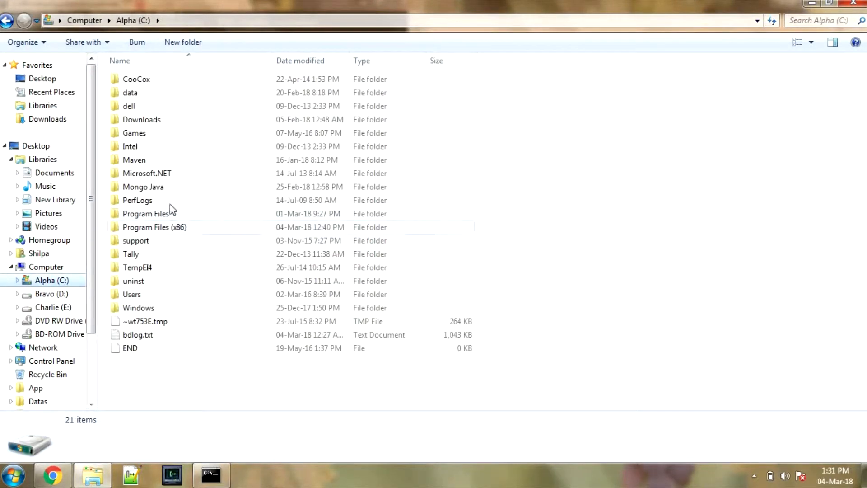
left_click(167, 218)
double_click(167, 217)
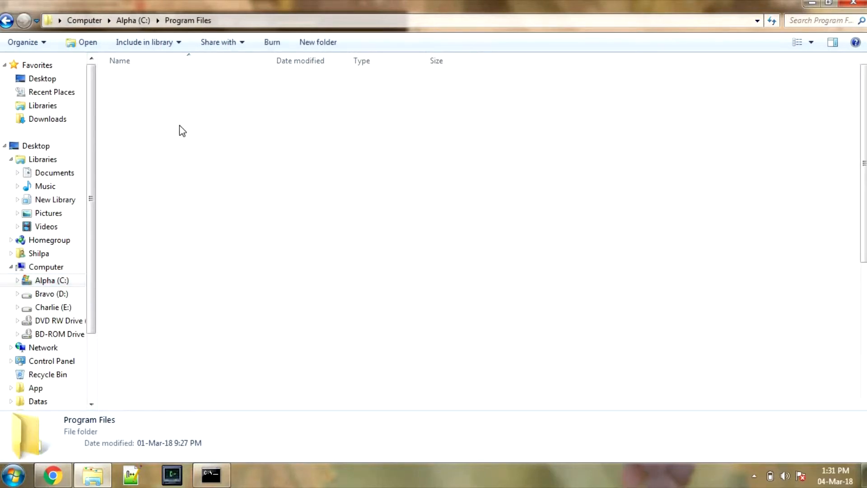
double_click(140, 257)
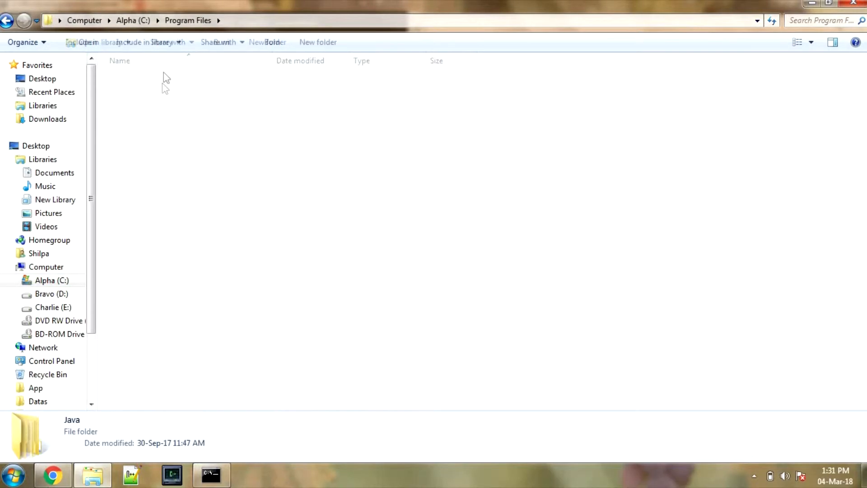
double_click(159, 81)
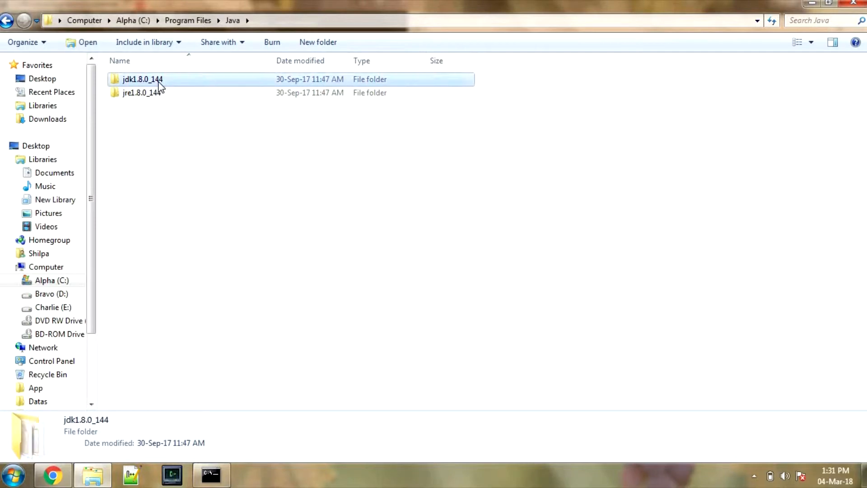
double_click(158, 81)
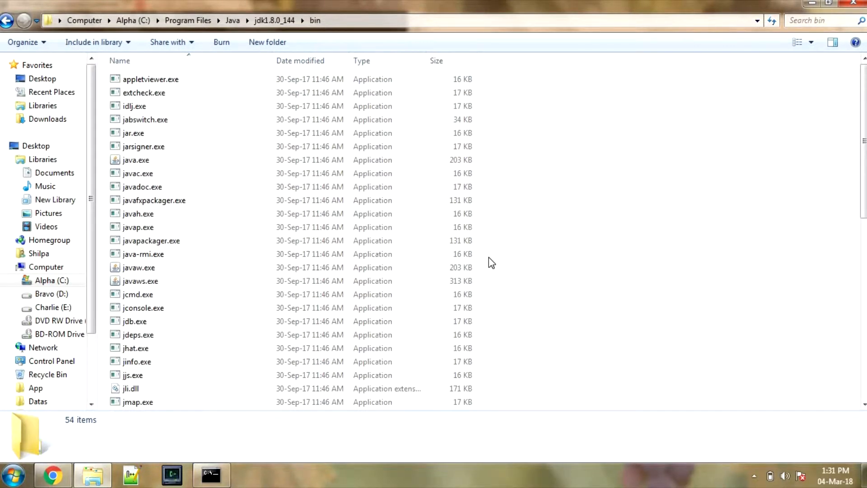
Open a command window in the JDK's bin folder, run java -version, and compare it with the earlier Command Prompt output.
right_click(488, 258)
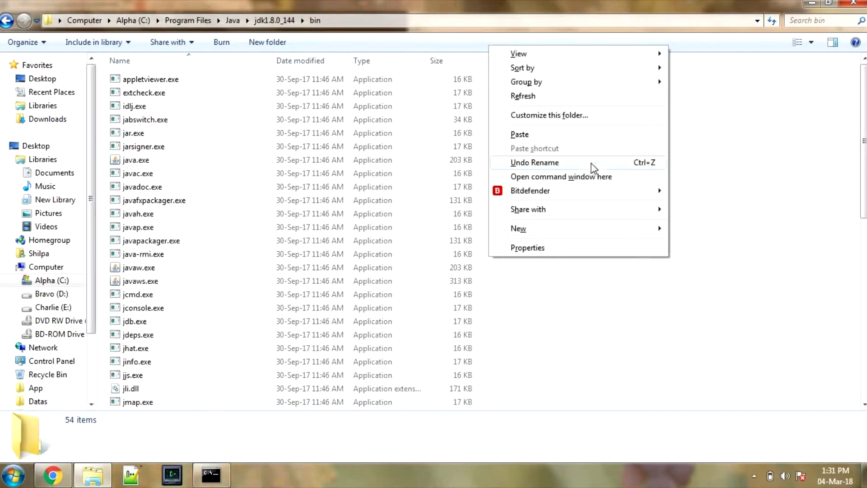
left_click(559, 177)
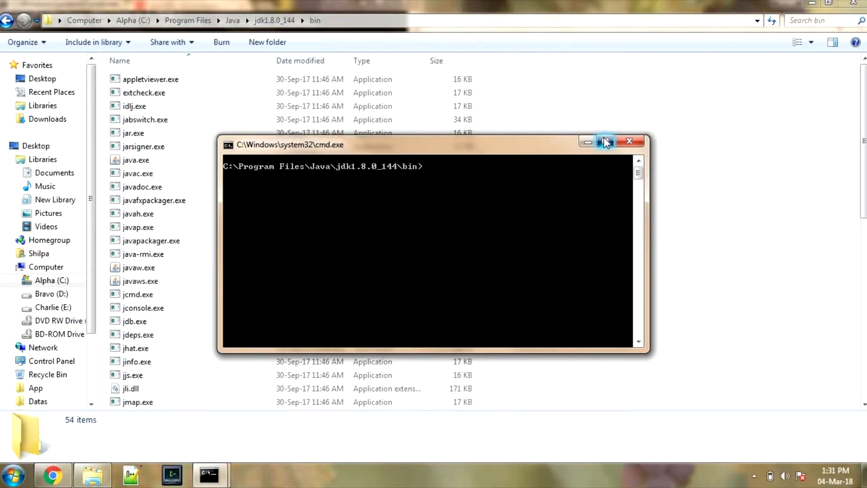
left_click(604, 140)
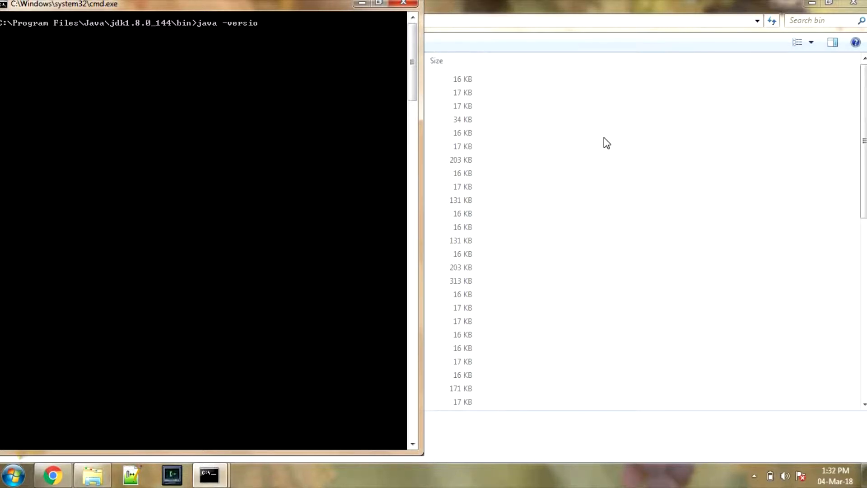
key("Return")
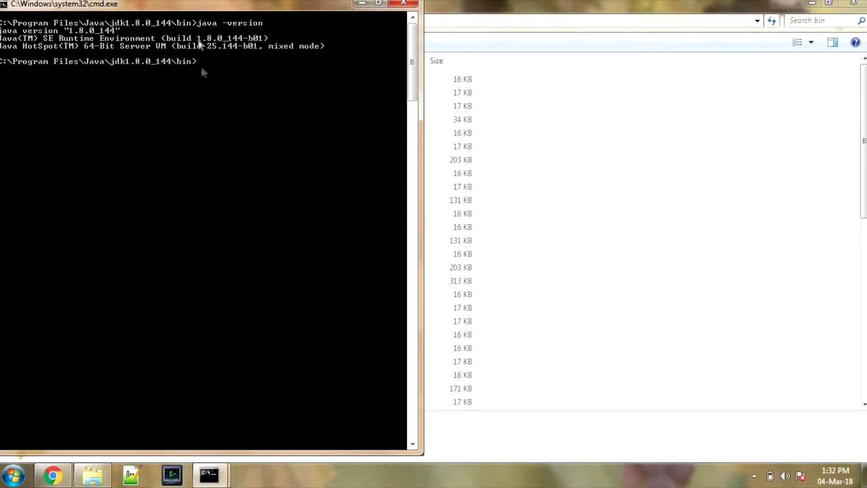
mouse_move(209, 474)
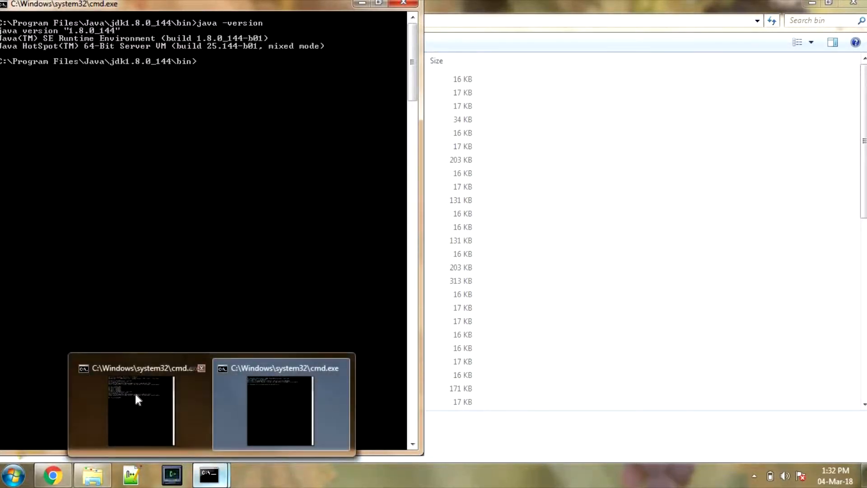
mouse_move(136, 392)
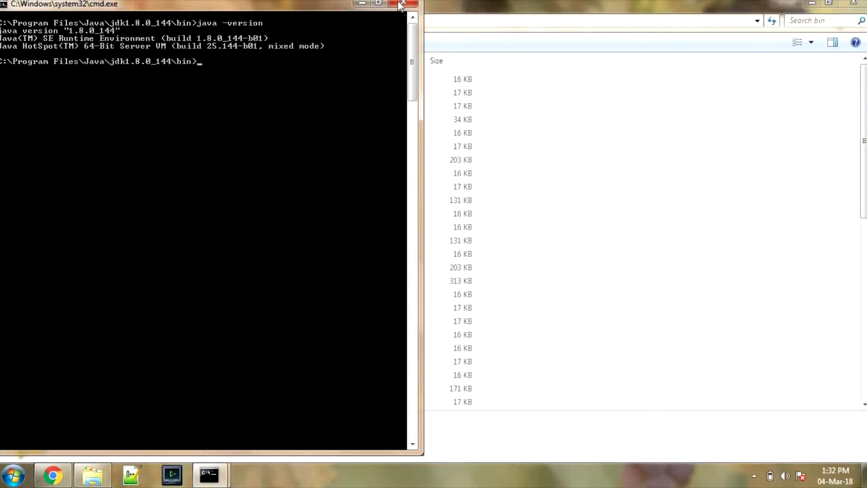
Close both Command Prompt windows and minimize the bin folder and Chrome windows to show the desktop.
left_click(403, 3)
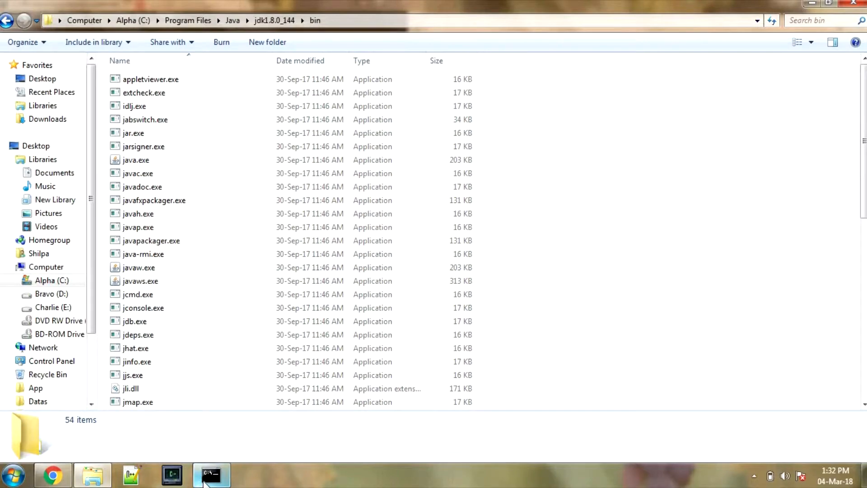
left_click(225, 481)
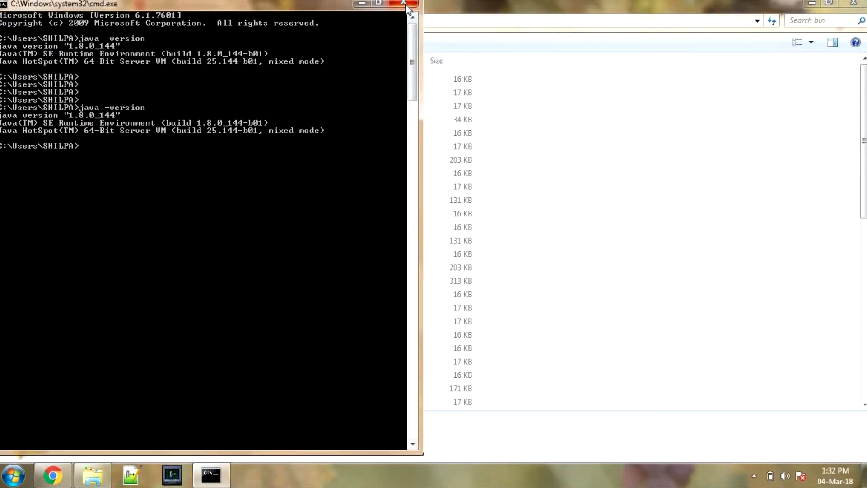
left_click(403, 3)
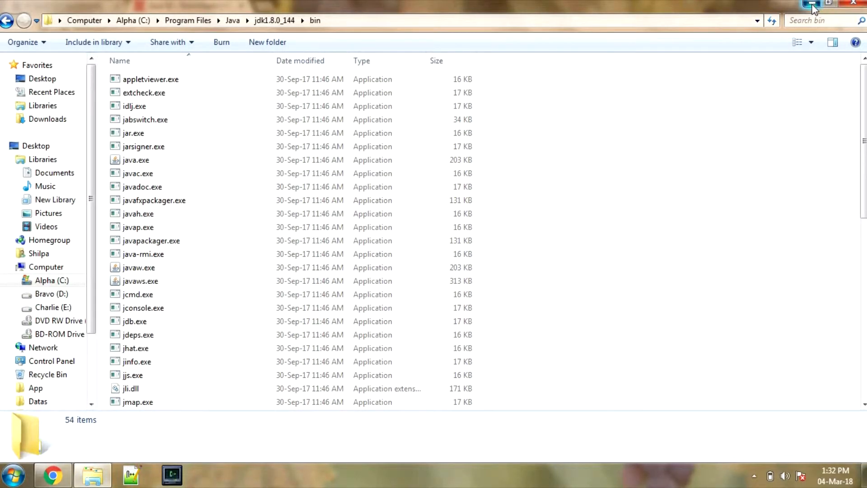
left_click(812, 5)
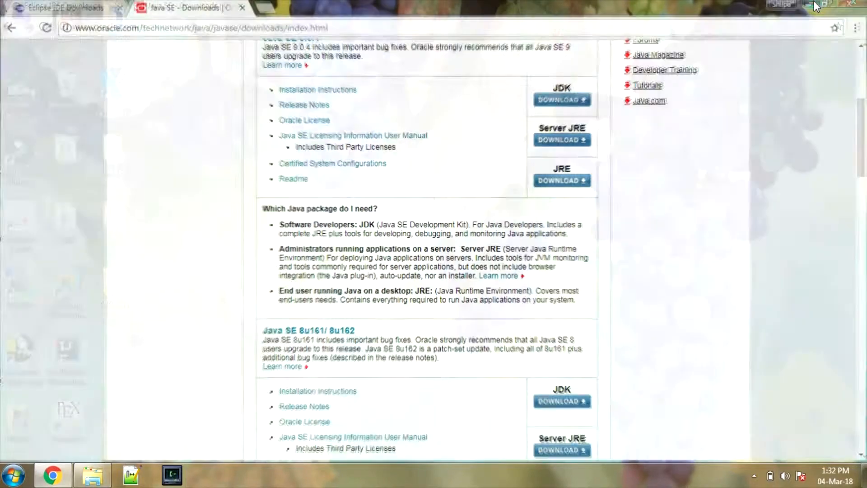
left_click(813, 4)
Open the environment variables from the computer's advanced system settings and check the JAVA_HOME user variable.
right_click(20, 25)
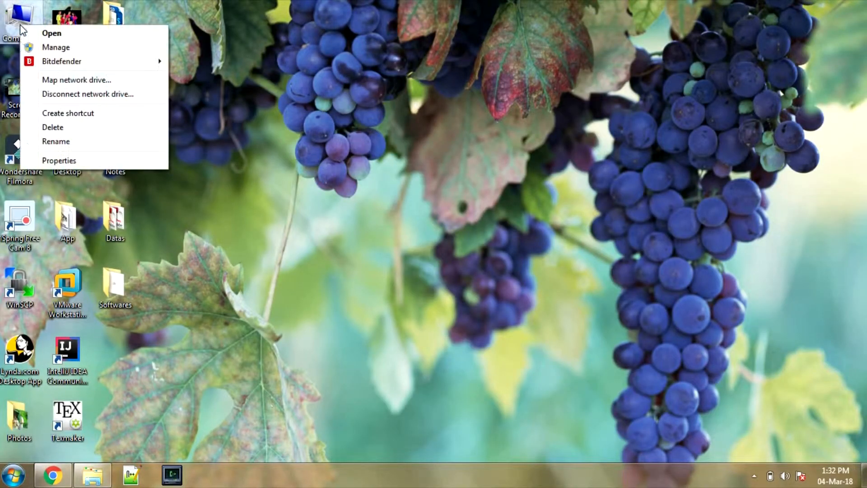
left_click(43, 162)
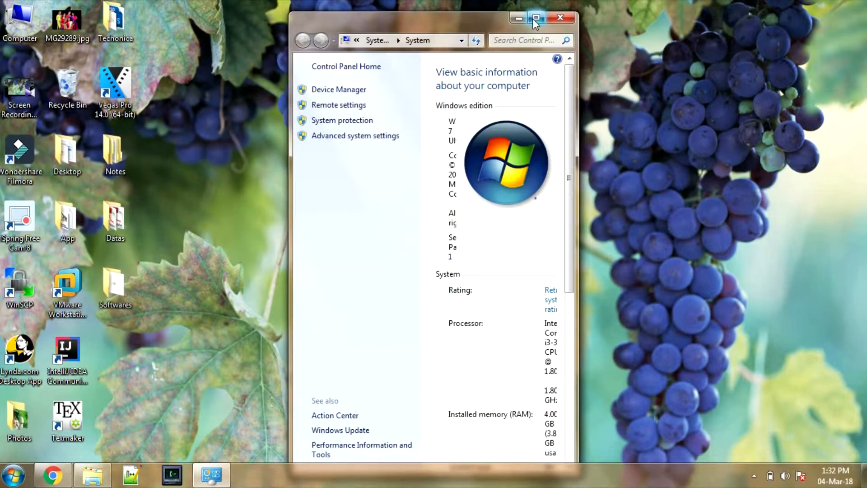
left_click(535, 18)
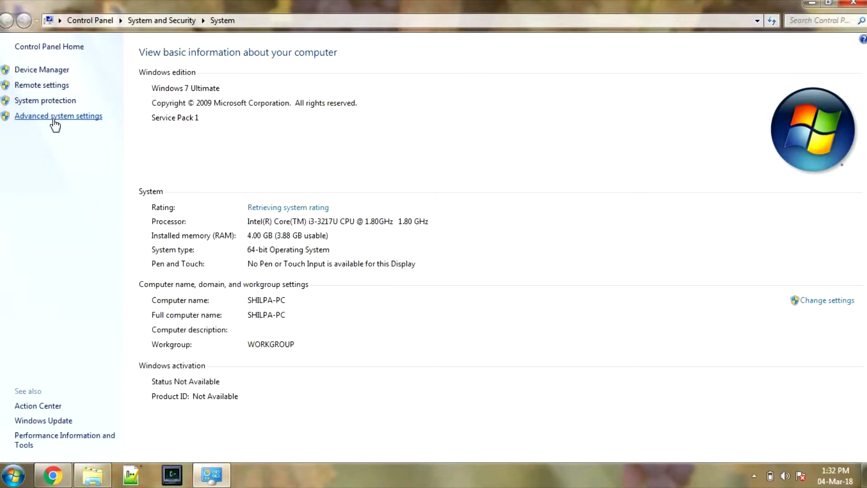
left_click(55, 118)
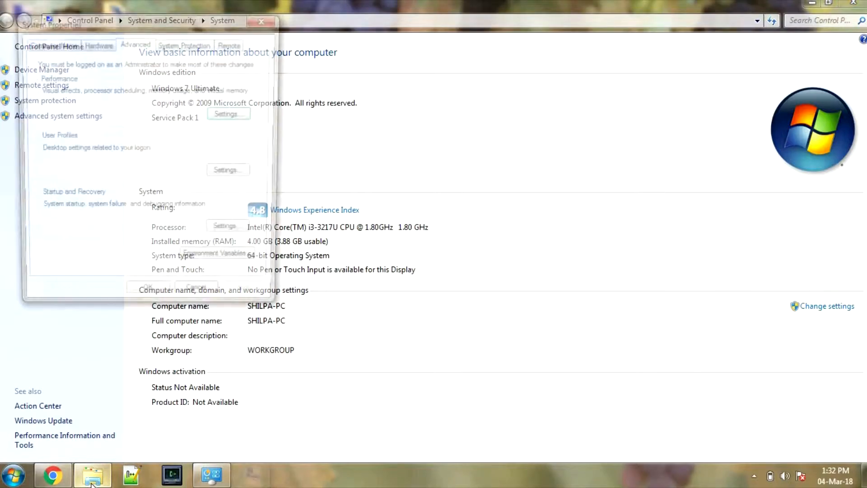
left_click(91, 482)
left_click(93, 480)
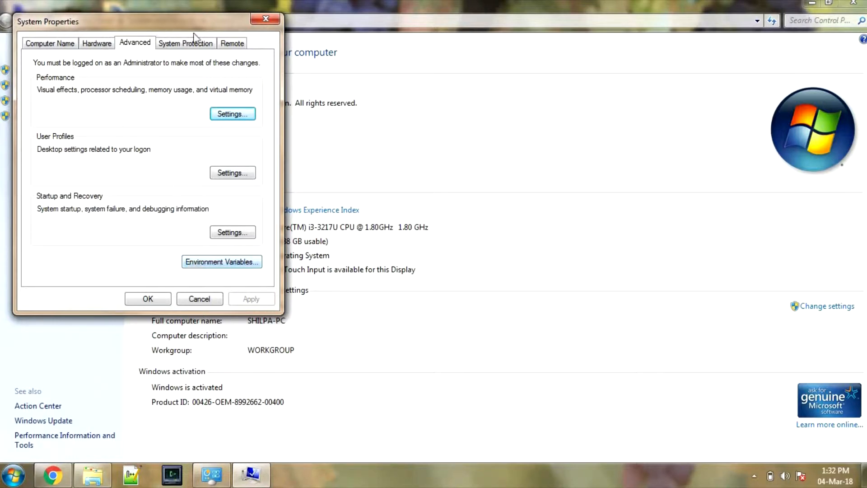
left_click(218, 262)
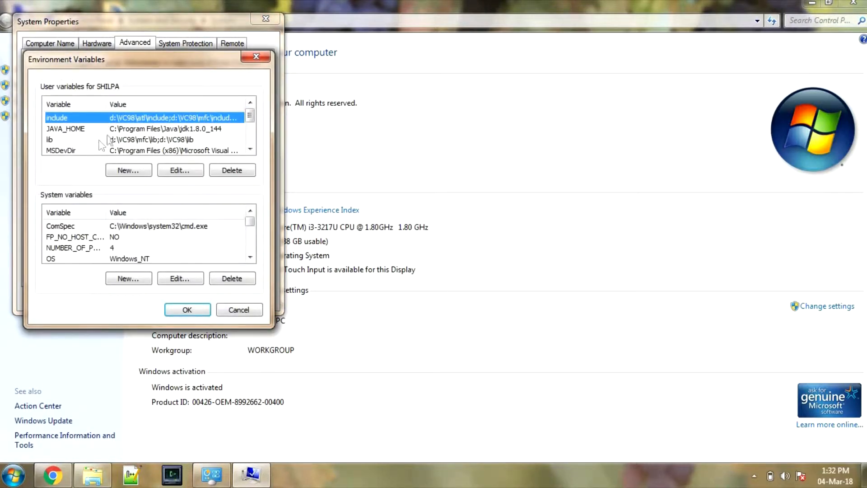
left_click(99, 130)
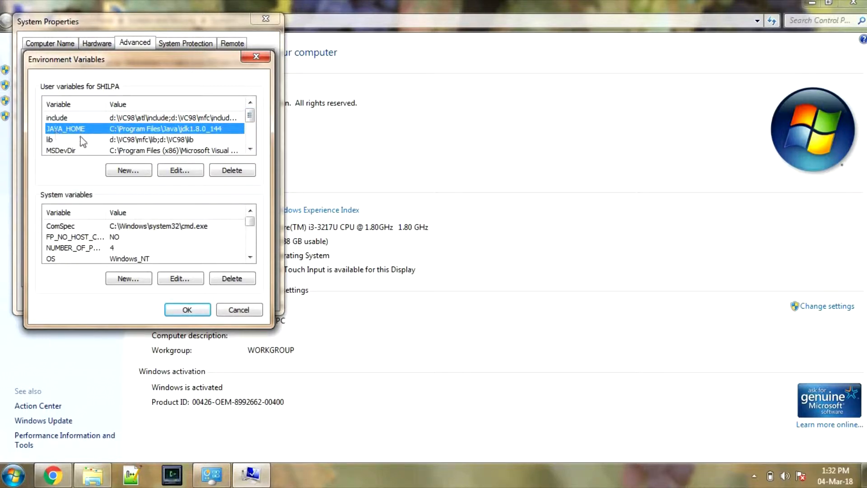
left_click(125, 171)
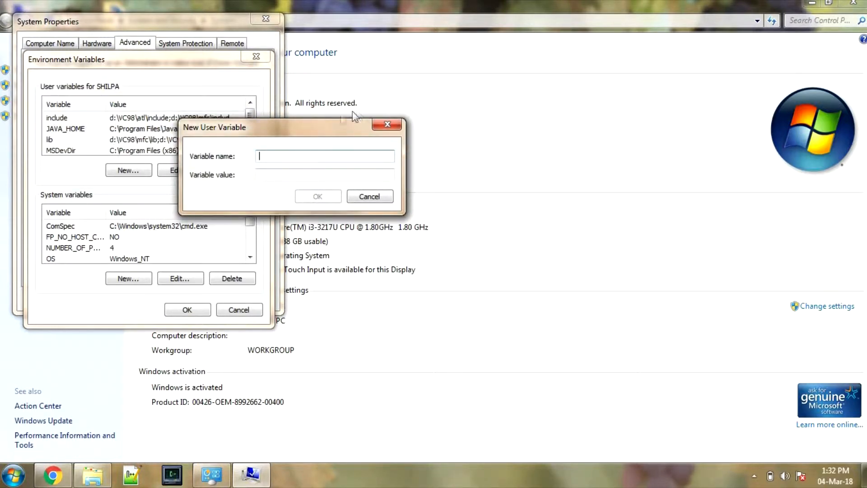
left_click_drag(251, 125, 329, 176)
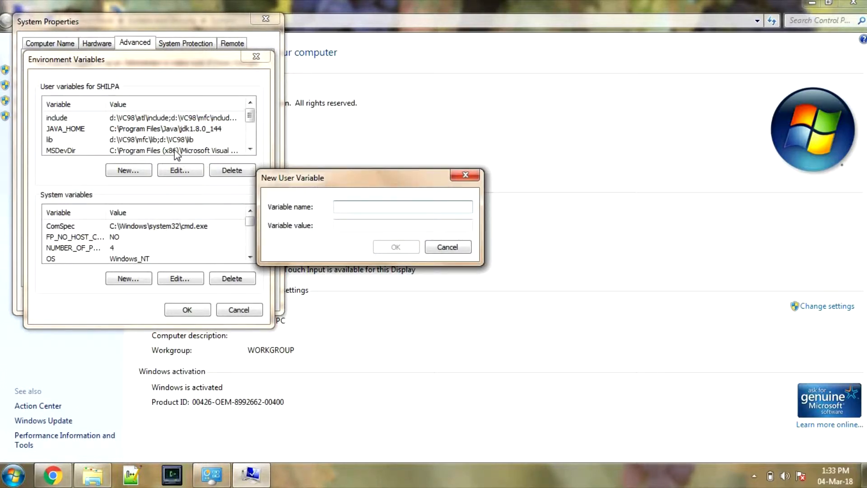
left_click(465, 177)
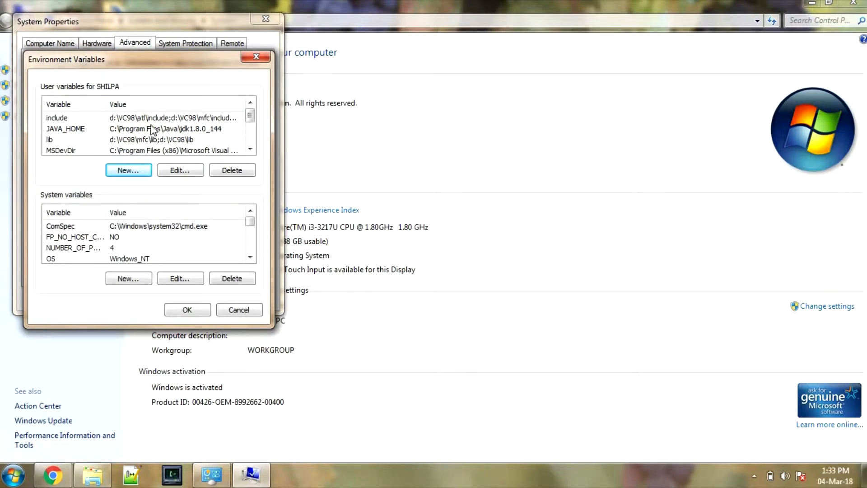
Close the Environment Variables and System Properties dialogs and the remaining bin folder window.
left_click(256, 55)
left_click(271, 17)
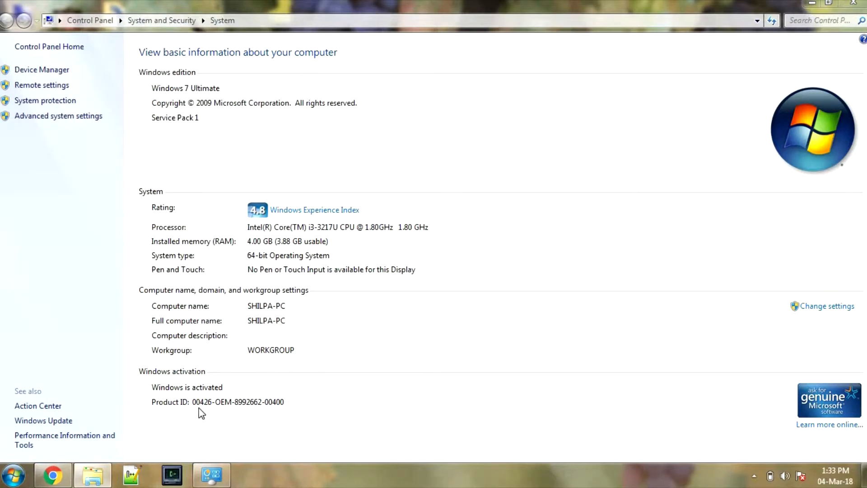
left_click(97, 480)
mouse_move(97, 479)
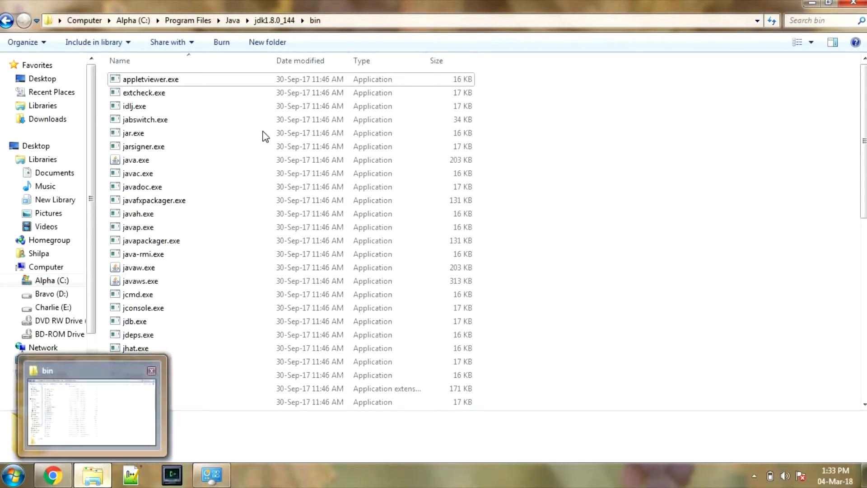
left_click(853, 5)
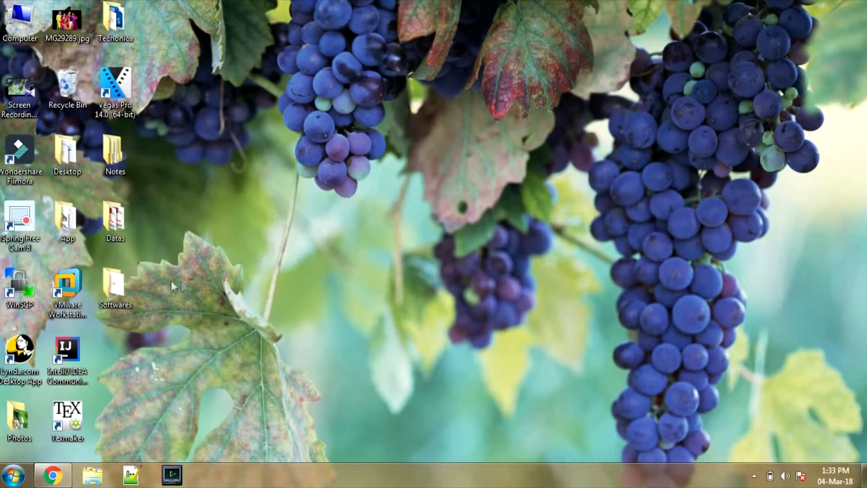
Rename the Eclipse archive eclipse-jee-oxygen-2-win32-x86_64 (1).zip in the desktop's Softwares folder to eclipse.zip.
double_click(118, 280)
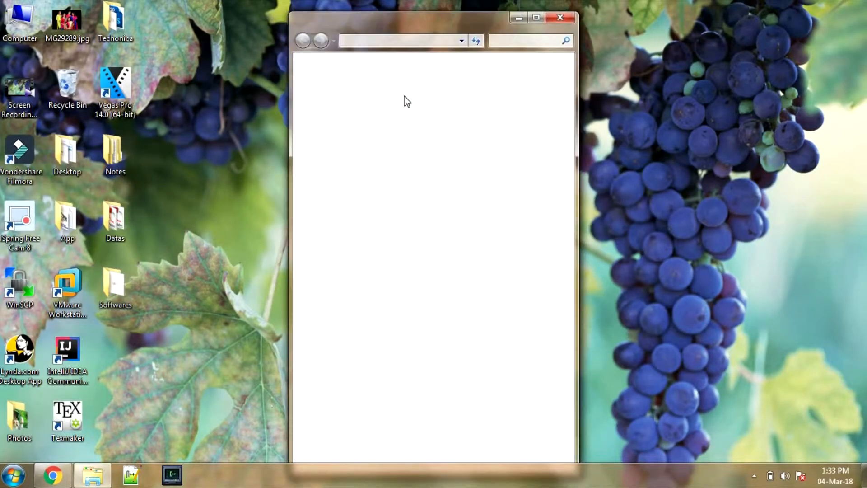
left_click(536, 17)
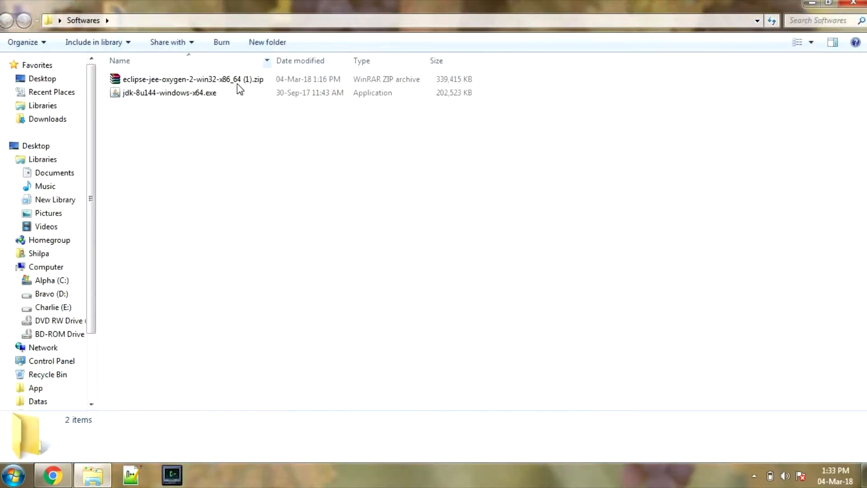
double_click(237, 84)
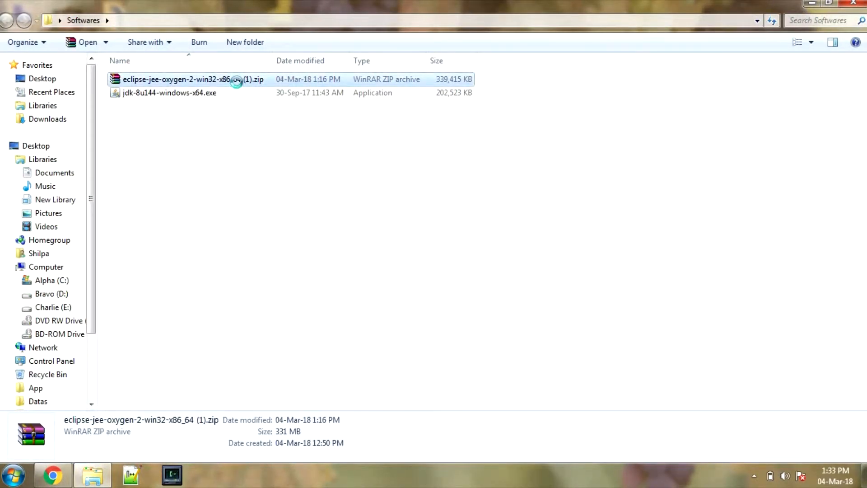
right_click(236, 82)
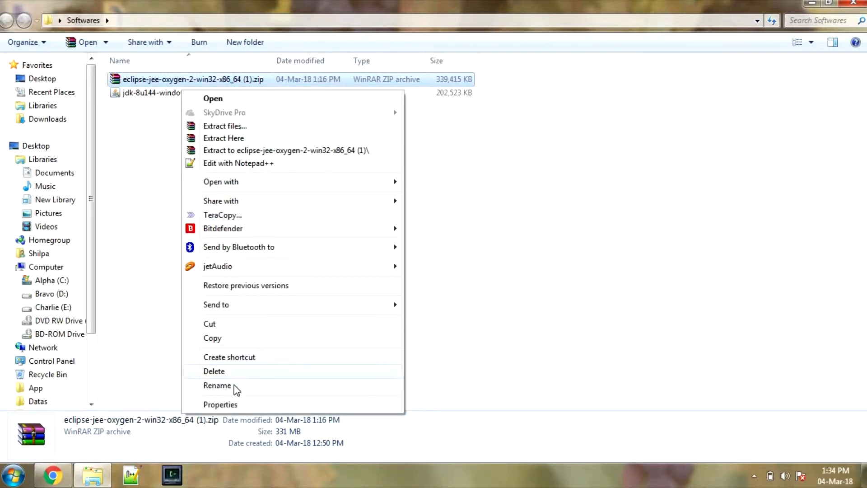
left_click(218, 385)
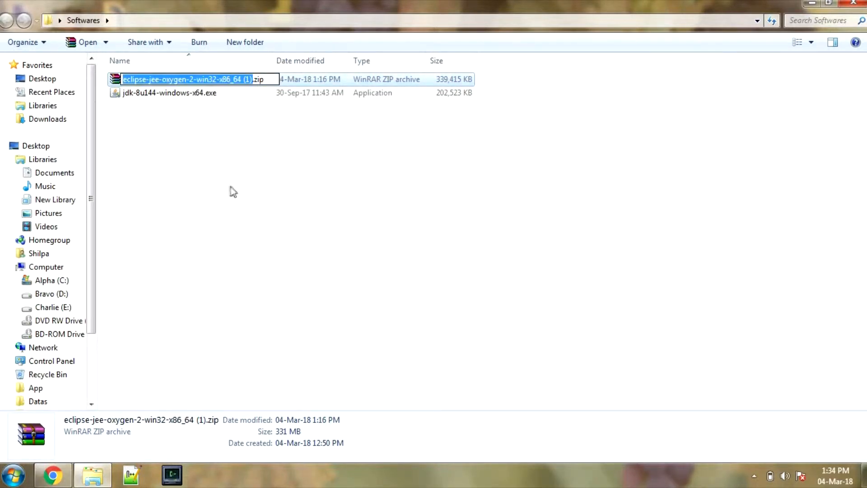
type("eclip")
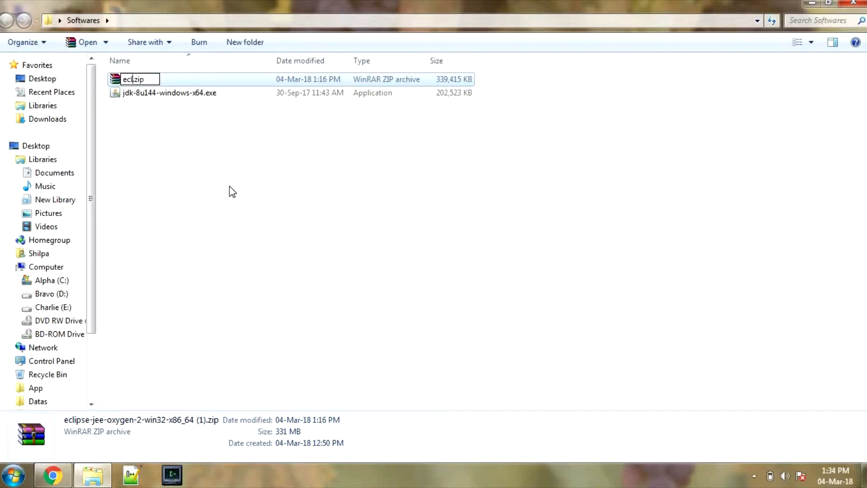
type("se")
key("Return")
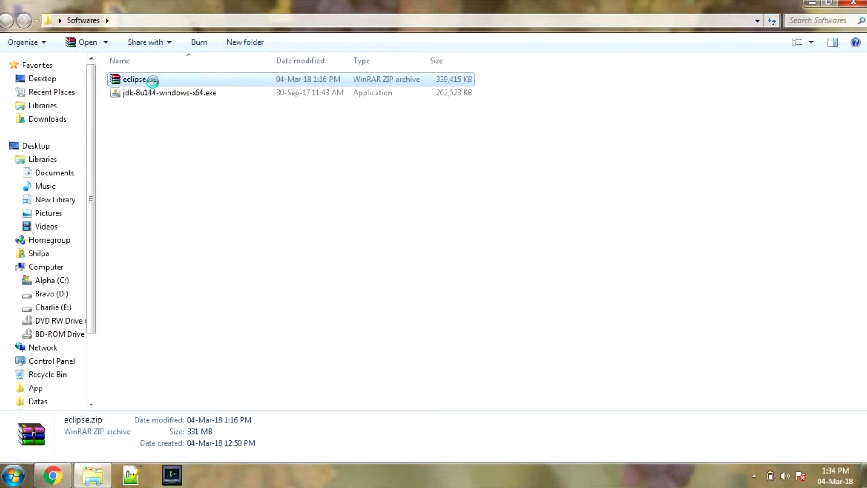
Extract the eclipse.zip archive into an eclipse folder inside the Softwares folder.
right_click(153, 80)
left_click(214, 144)
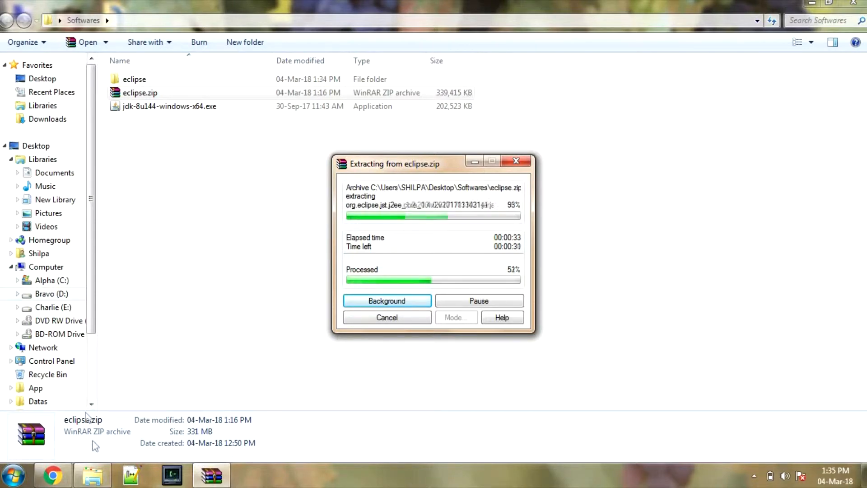
mouse_move(54, 481)
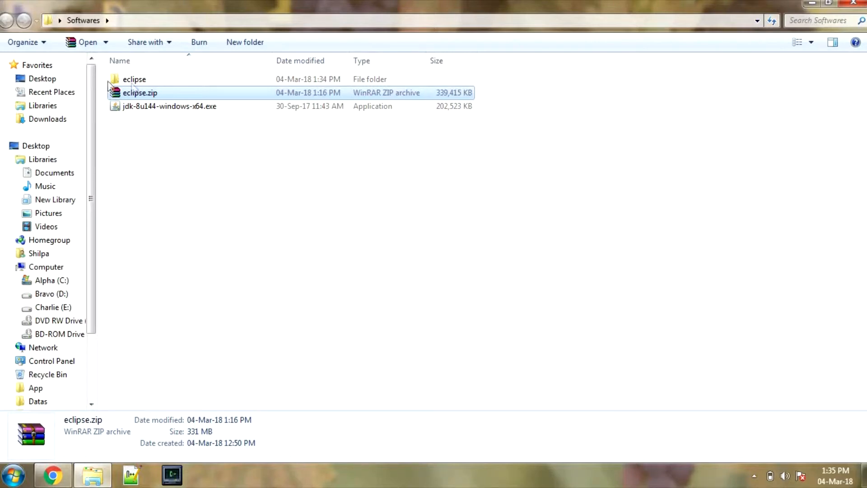
Start eclipse.exe from the nested eclipse folder of the extracted files and bring the Eclipse Launcher to the front.
left_click(138, 81)
double_click(138, 82)
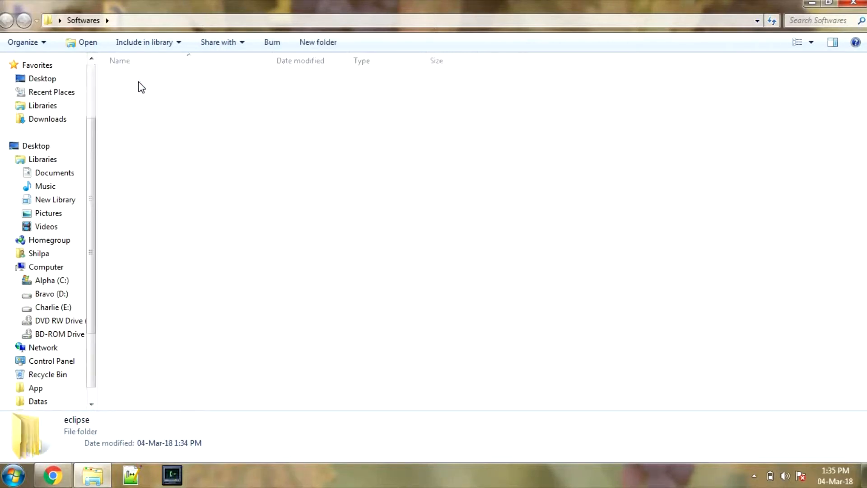
double_click(139, 82)
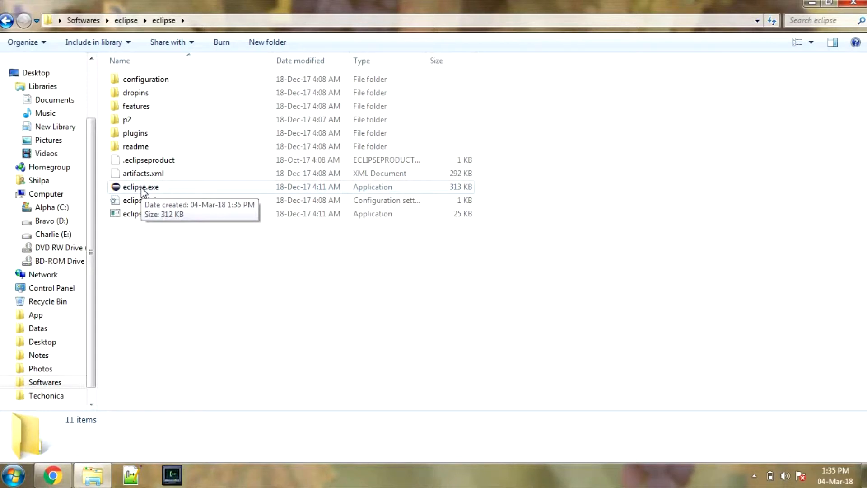
left_click(142, 191)
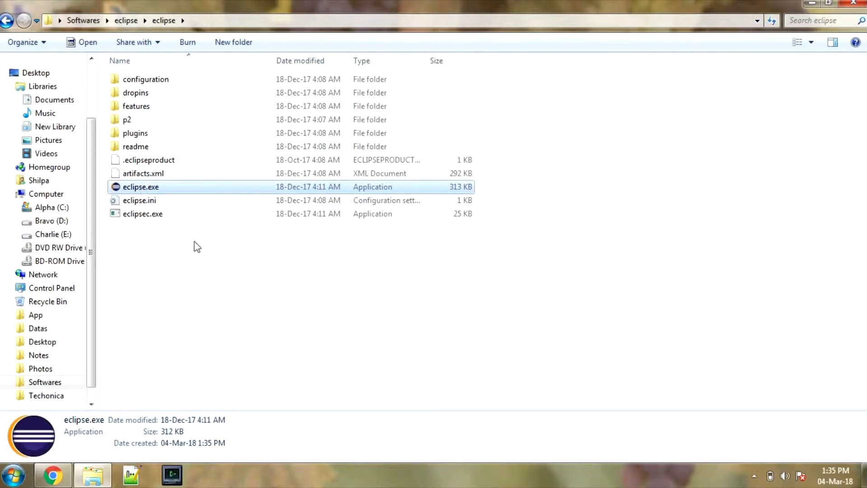
double_click(156, 187)
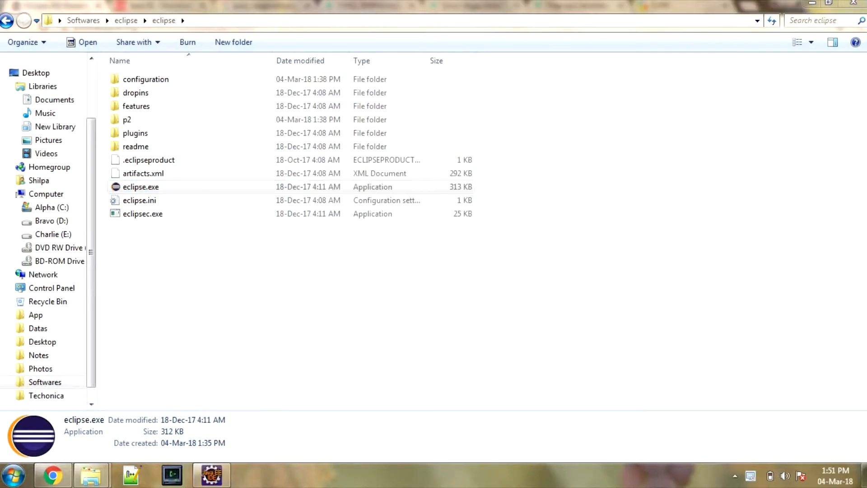
left_click(213, 475)
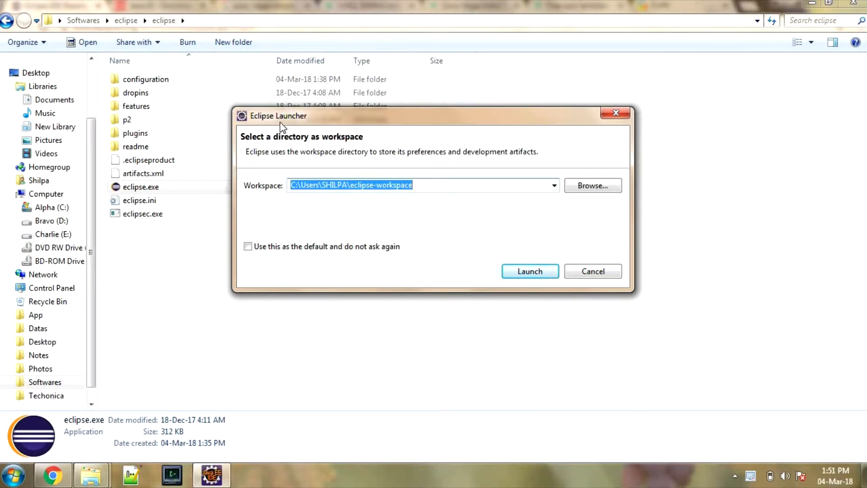
Create a folder named Technica Java on the Desktop and choose it as the workspace directory.
left_click(596, 185)
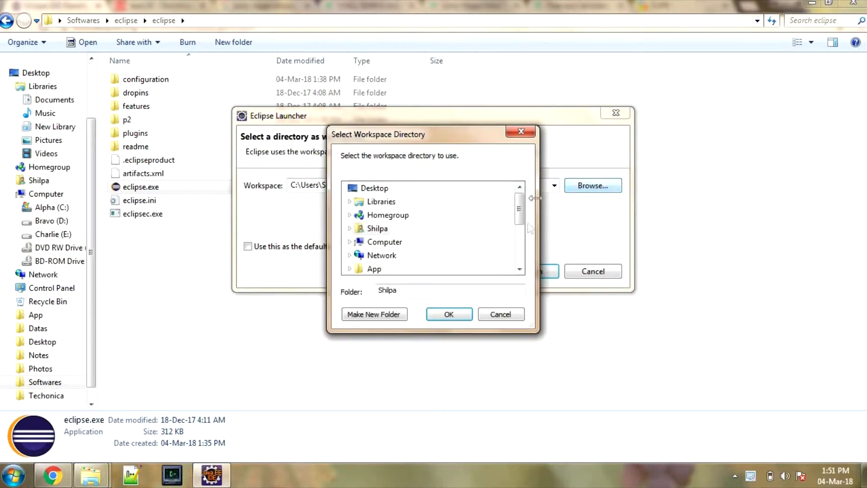
left_click(374, 188)
left_click(375, 313)
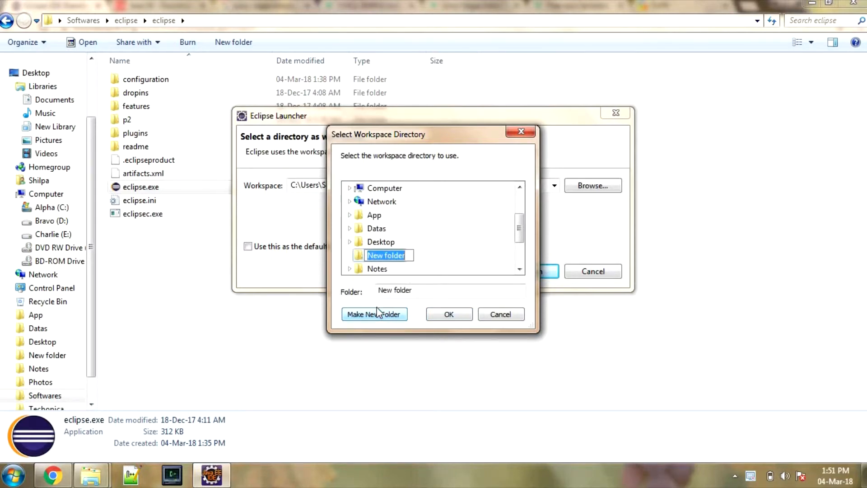
type("T")
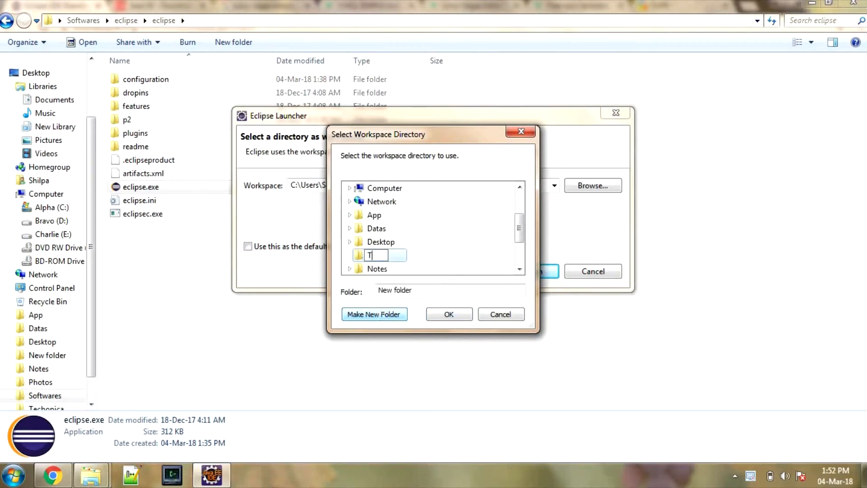
type("echnica Java")
left_click(441, 252)
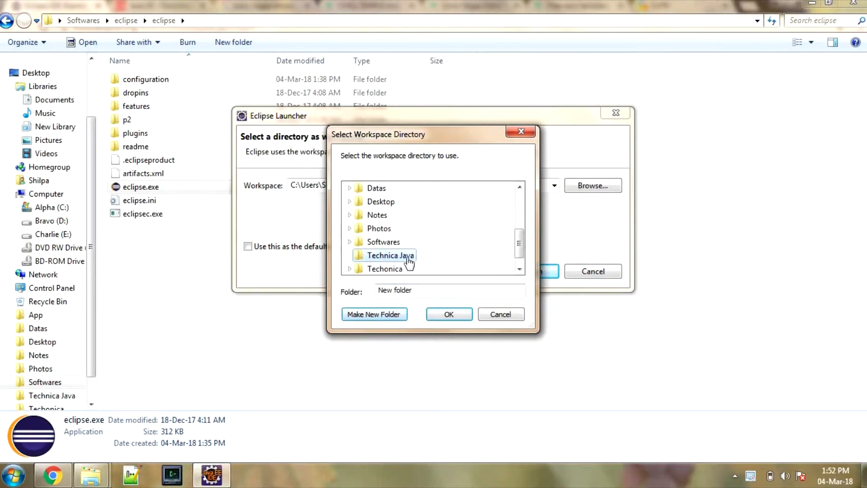
left_click(451, 316)
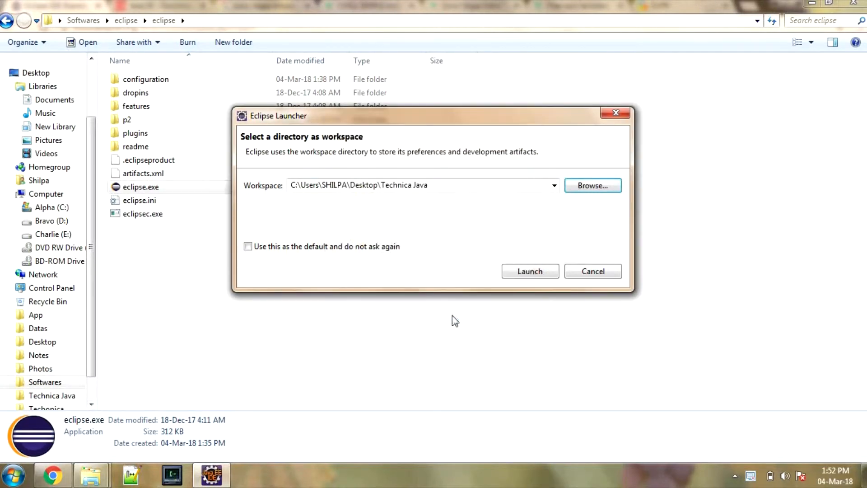
Launch Eclipse with the chosen workspace in a maximized window and close the Welcome page.
left_click(519, 267)
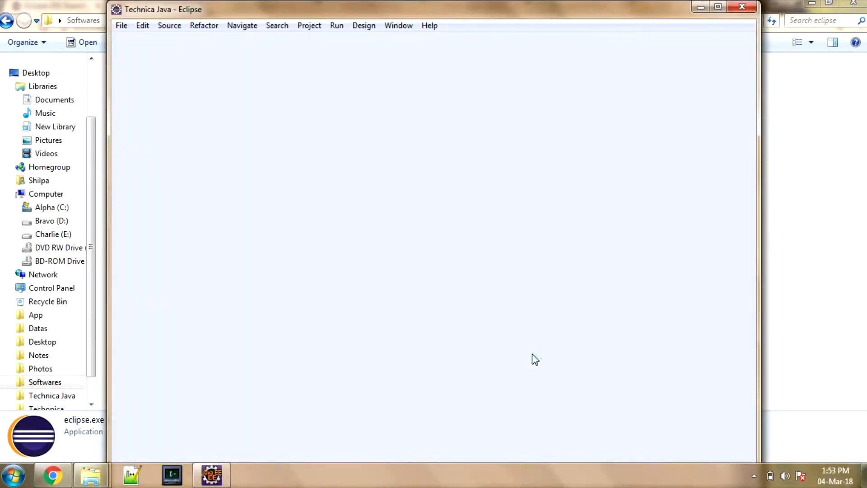
left_click(718, 7)
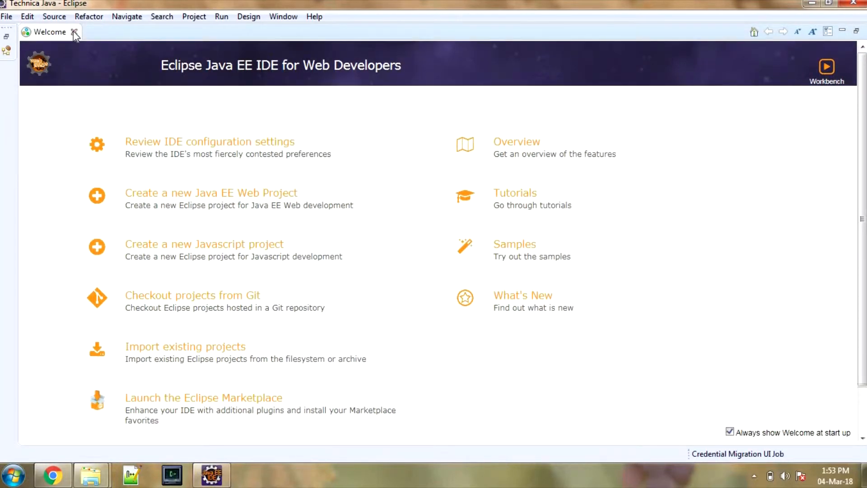
left_click(75, 32)
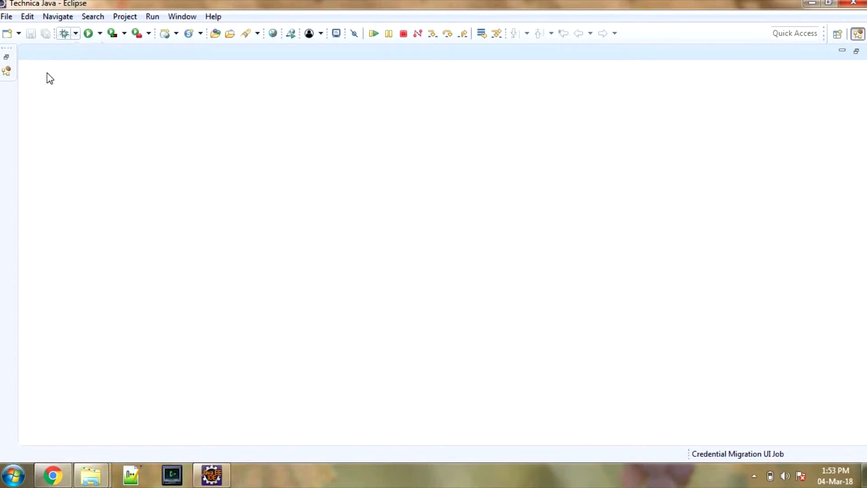
left_click(7, 18)
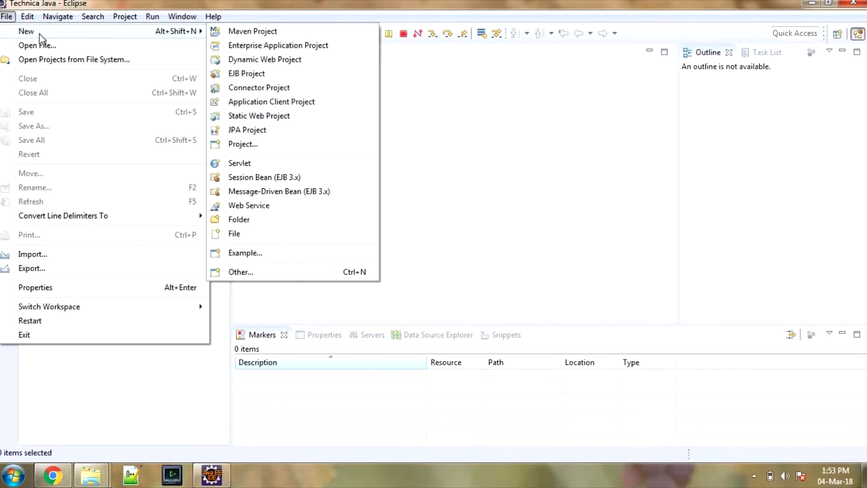
mouse_move(187, 36)
left_click(440, 118)
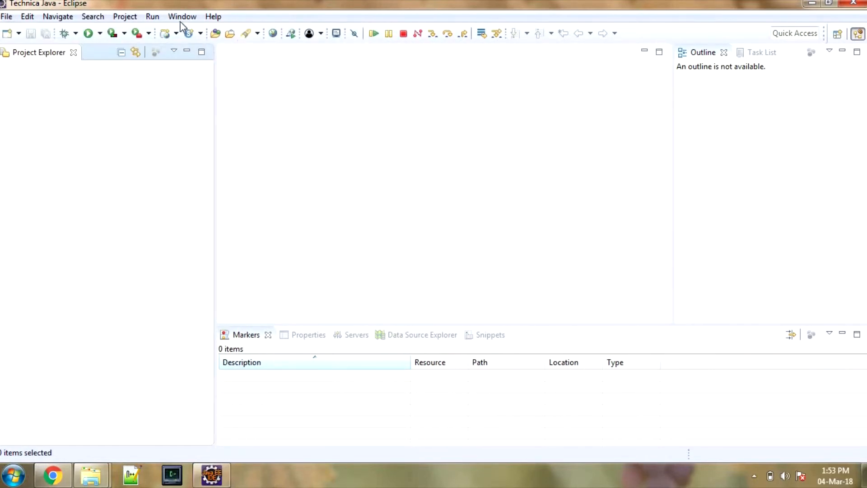
Open the Installed JREs page under Java in the Eclipse preferences.
left_click(181, 17)
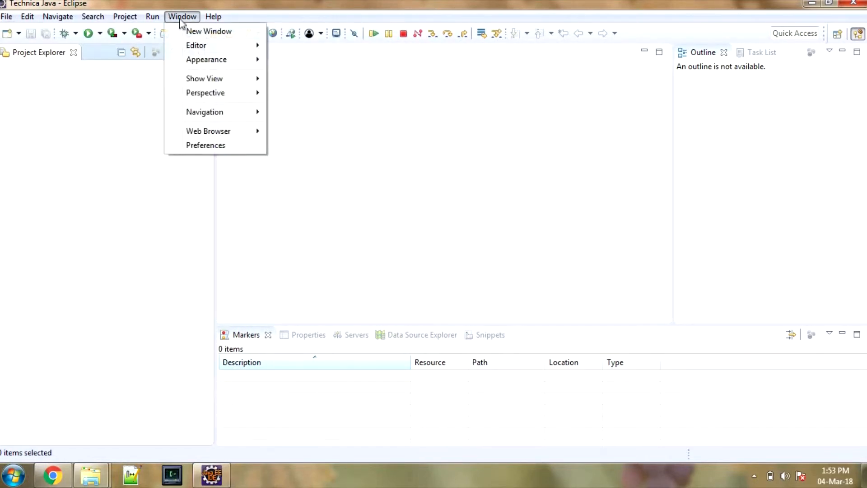
left_click(219, 146)
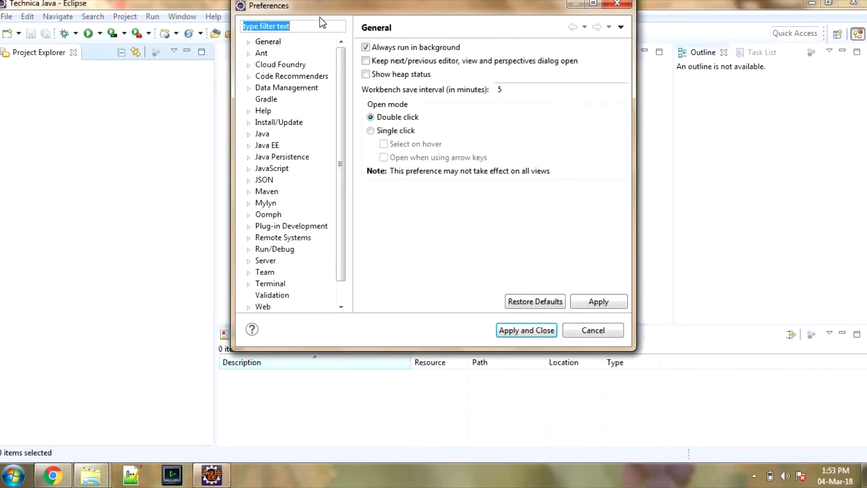
left_click(264, 134)
left_click(248, 135)
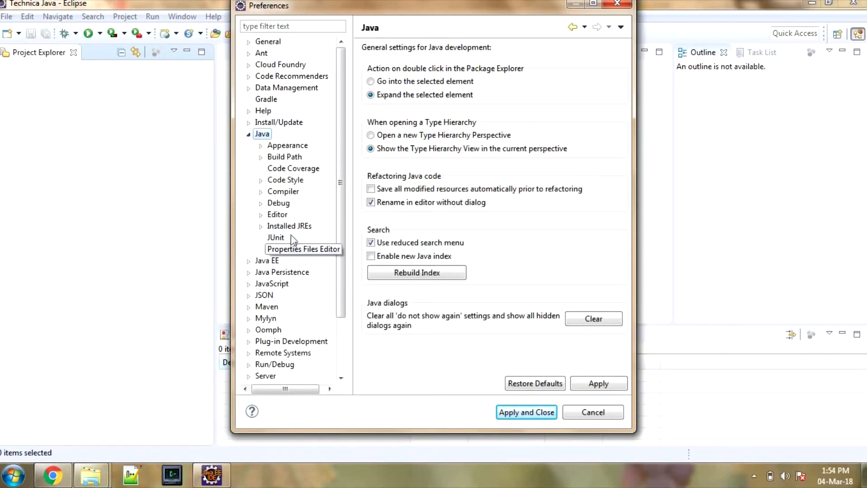
left_click(284, 225)
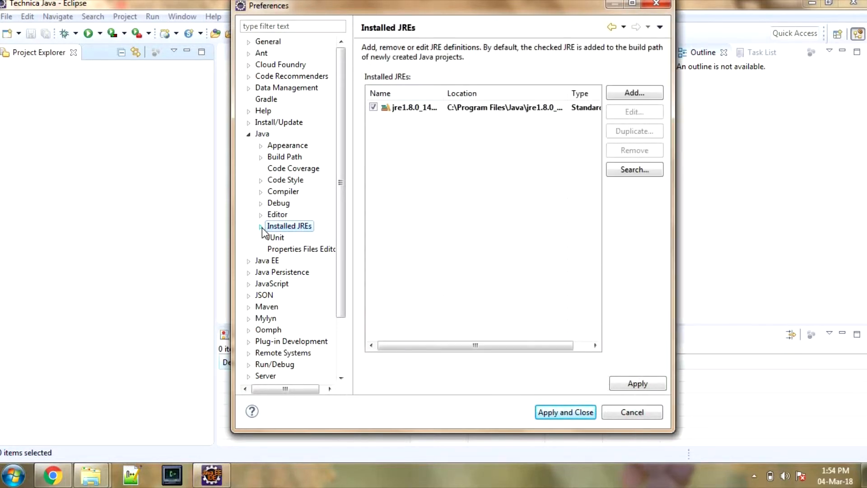
Add a Standard VM JRE with C:\Program Files\Java\jdk1.8.0_144 as its home directory.
left_click(644, 92)
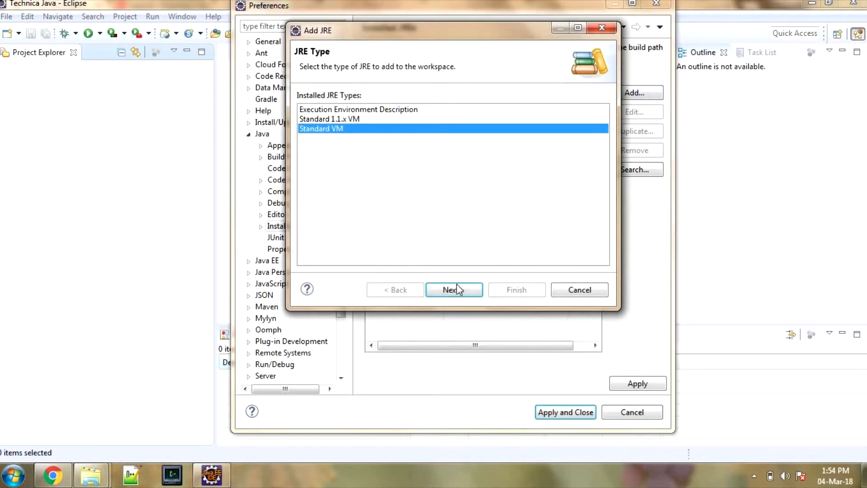
left_click(456, 291)
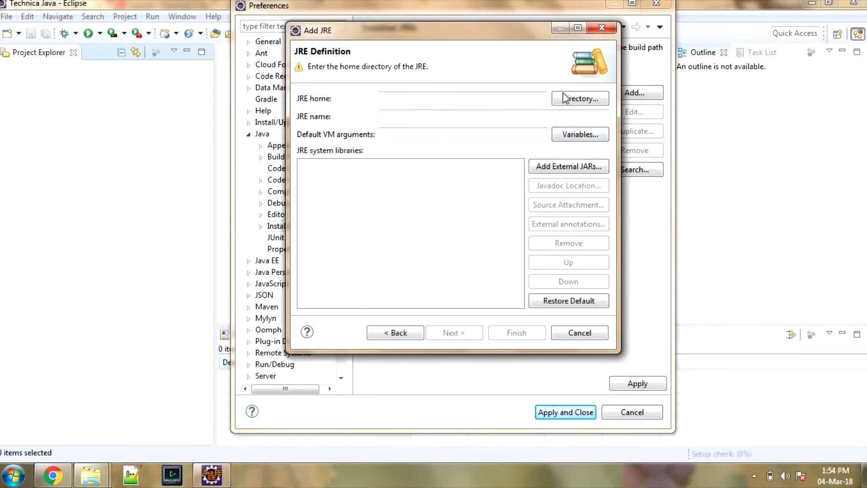
left_click(574, 99)
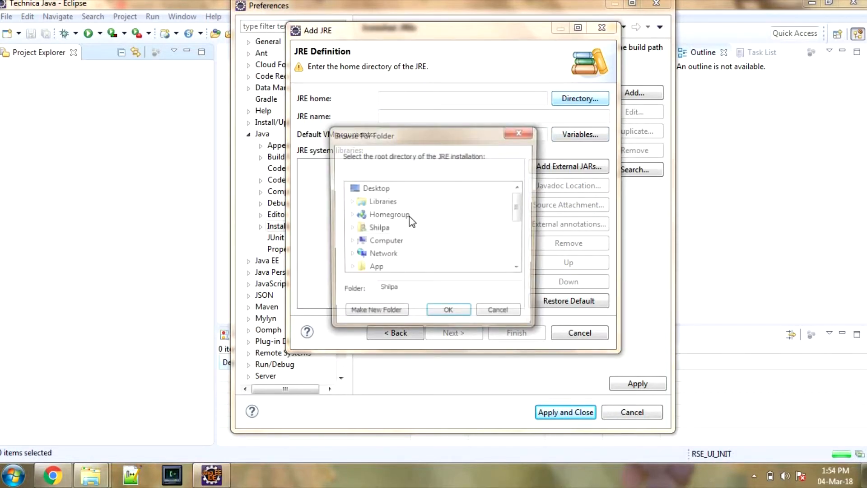
left_click(352, 241)
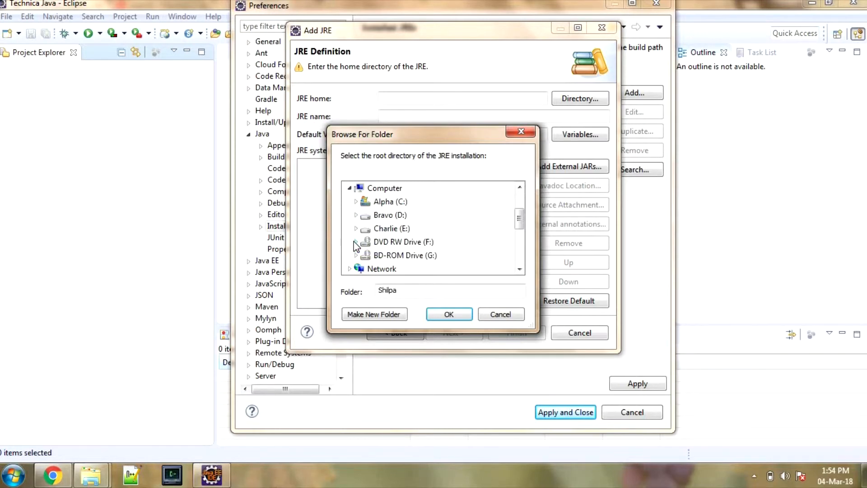
left_click(356, 201)
scroll(409, 257, "down", 5)
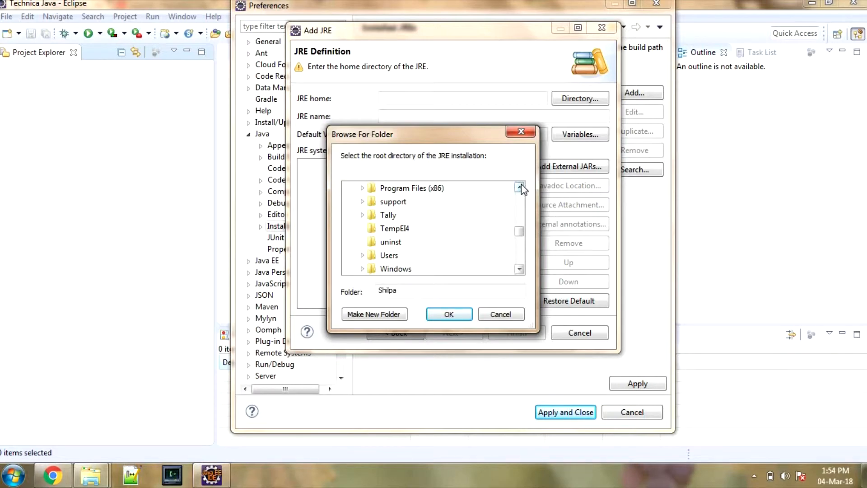
left_click(519, 187)
left_click(363, 188)
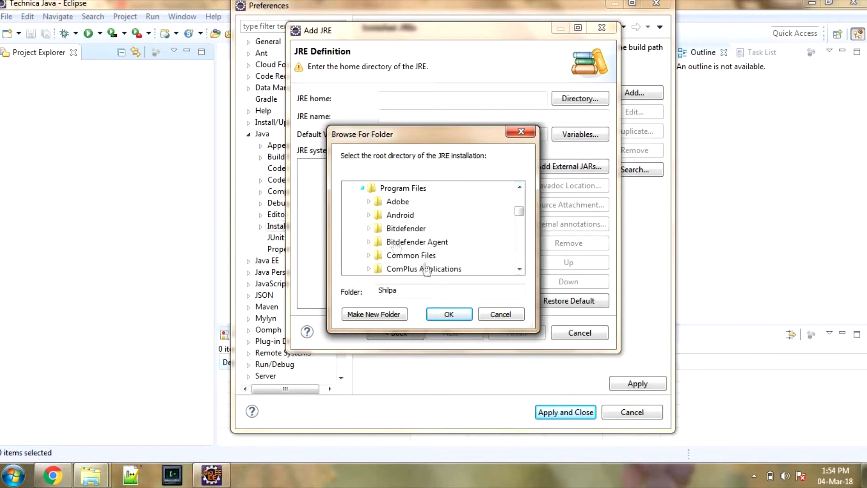
scroll(433, 267, "down", 2)
scroll(434, 271, "down", 1)
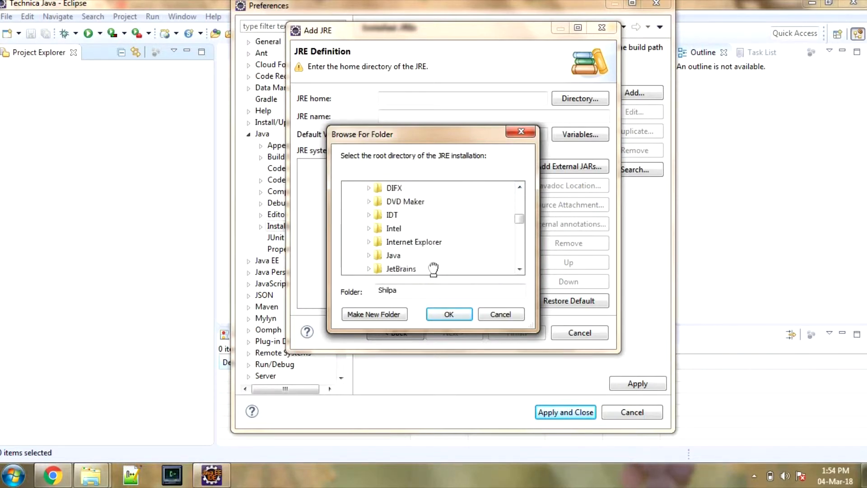
left_click(369, 253)
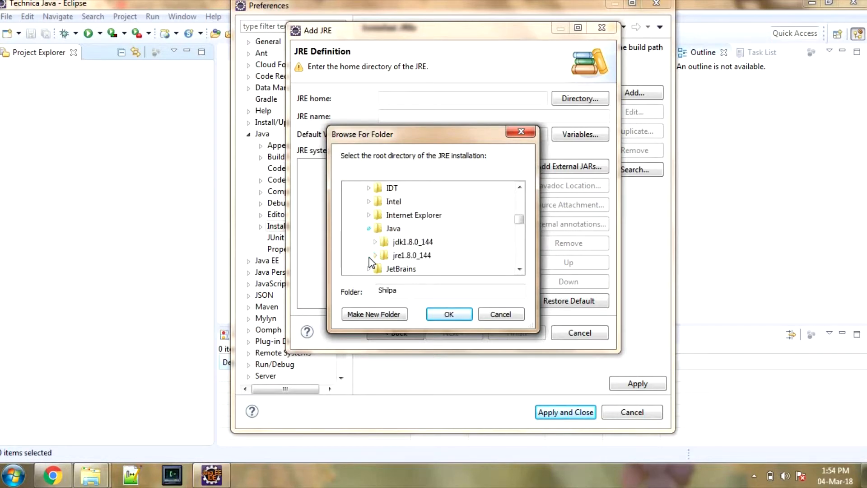
double_click(406, 242)
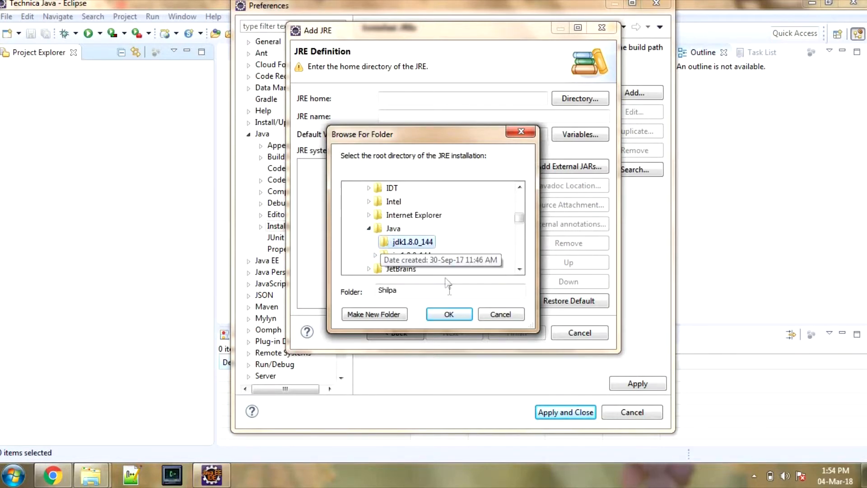
left_click(448, 315)
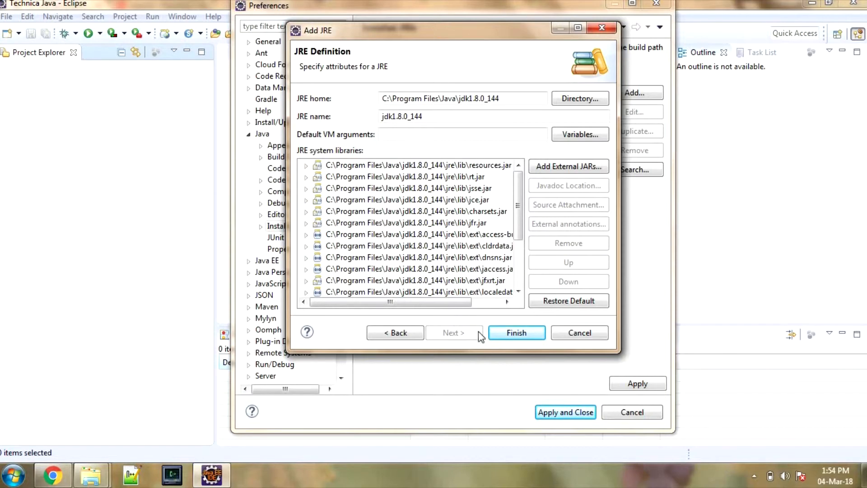
left_click(519, 326)
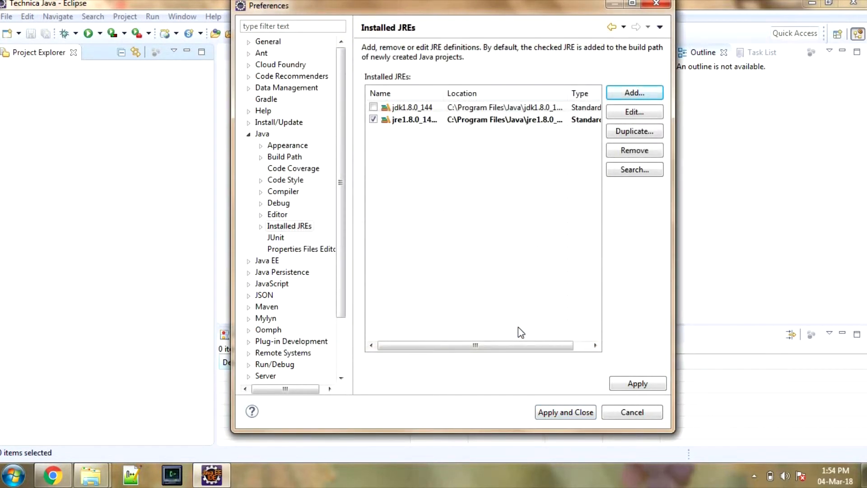
Widen the Location column of the installed JREs list and make jdk1.8.0_144 the default JRE.
left_click(589, 347)
left_click_drag(549, 88, 577, 91)
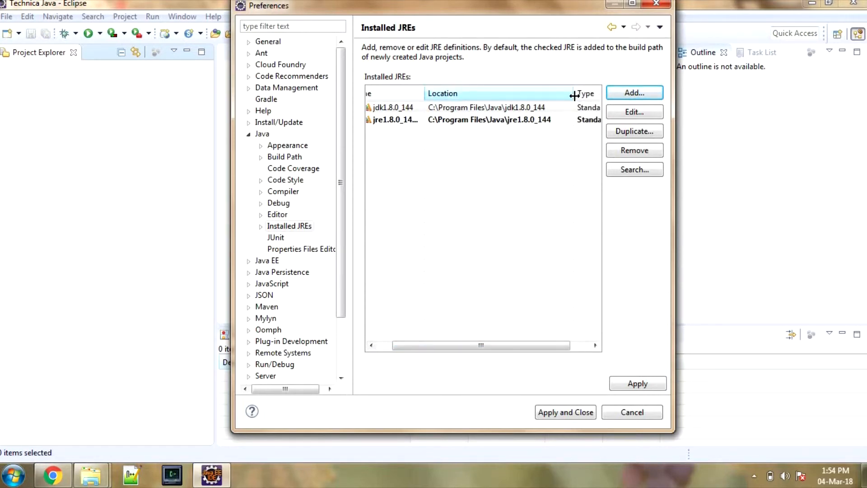
left_click_drag(489, 351, 431, 345)
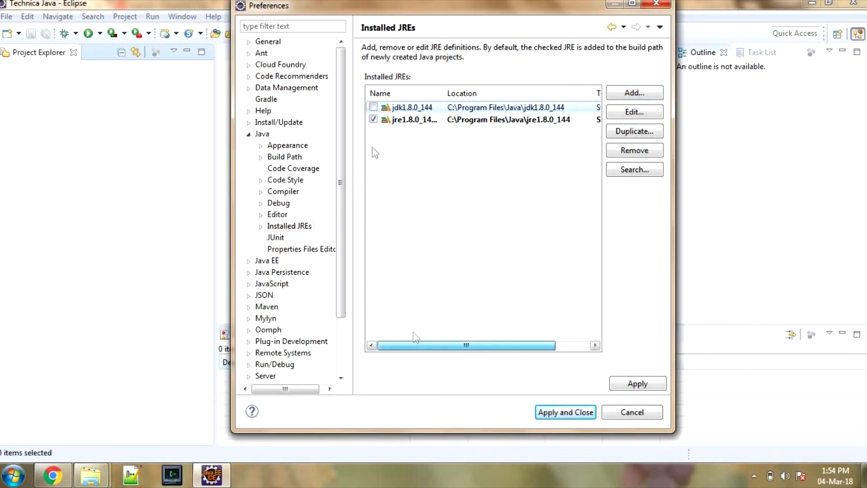
left_click(373, 107)
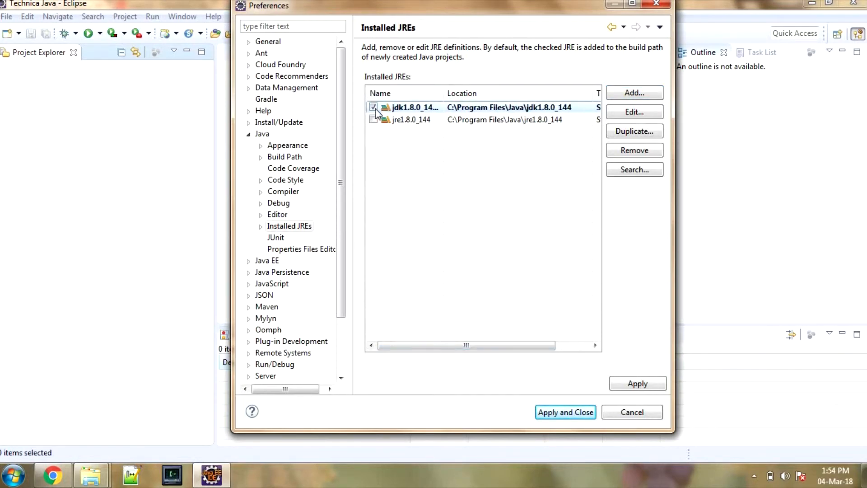
Apply the installed JRE settings and reopen the preferences at the Execution Environments page under Installed JREs.
left_click(580, 413)
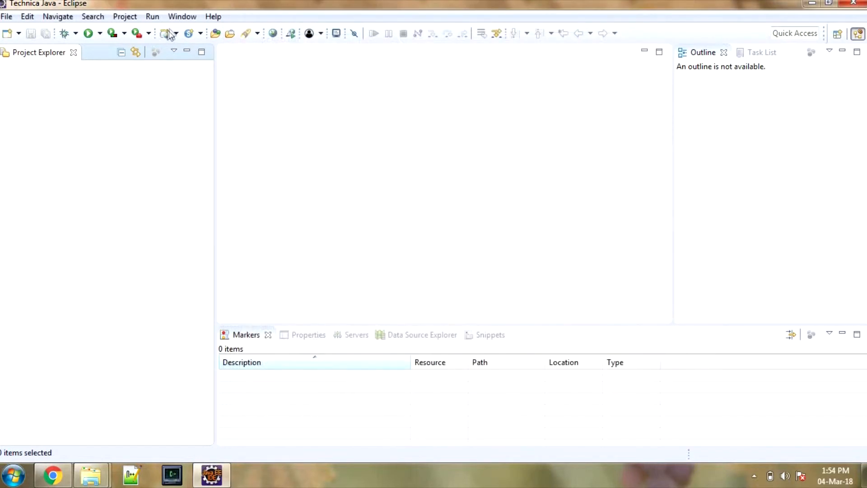
left_click(178, 17)
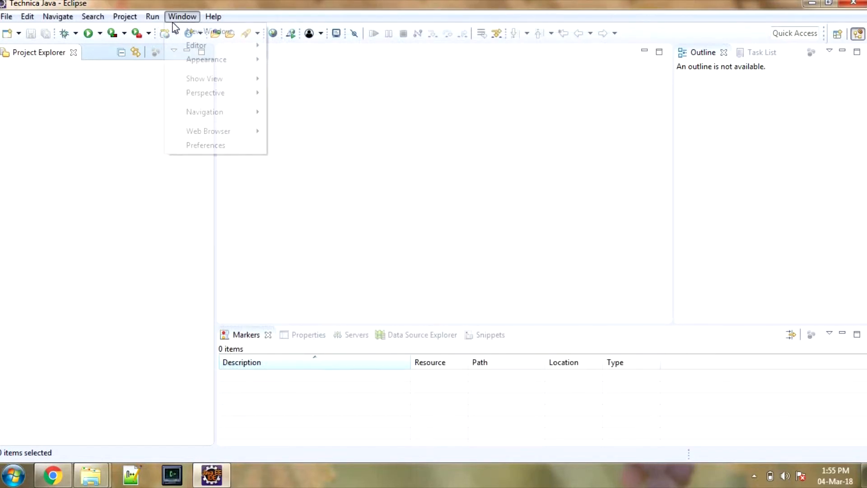
left_click(193, 146)
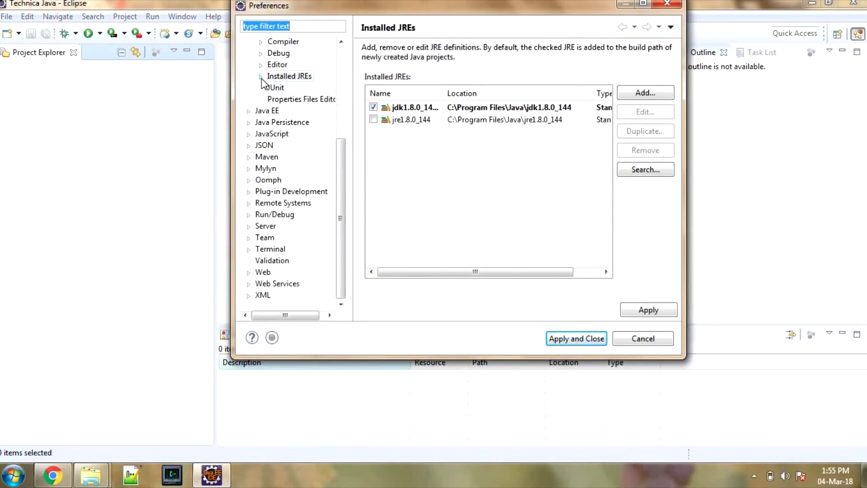
left_click(261, 77)
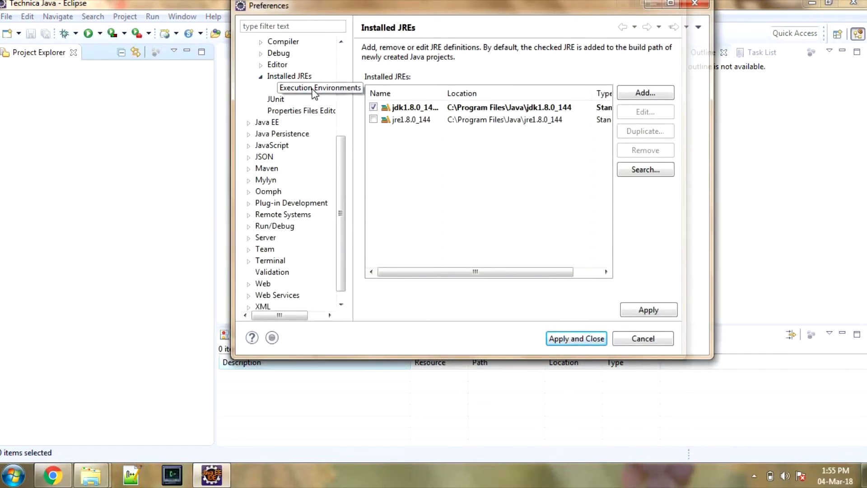
left_click(315, 90)
Make jdk1.8.0_144 the default JRE for the JavaSE-1.8 and JavaSE-1.7 execution environments and apply the preferences.
left_click(391, 200)
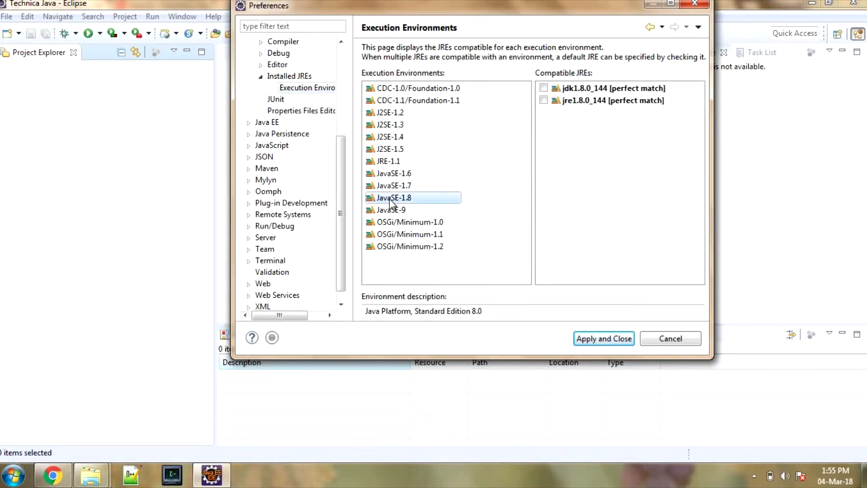
left_click(543, 89)
left_click(414, 188)
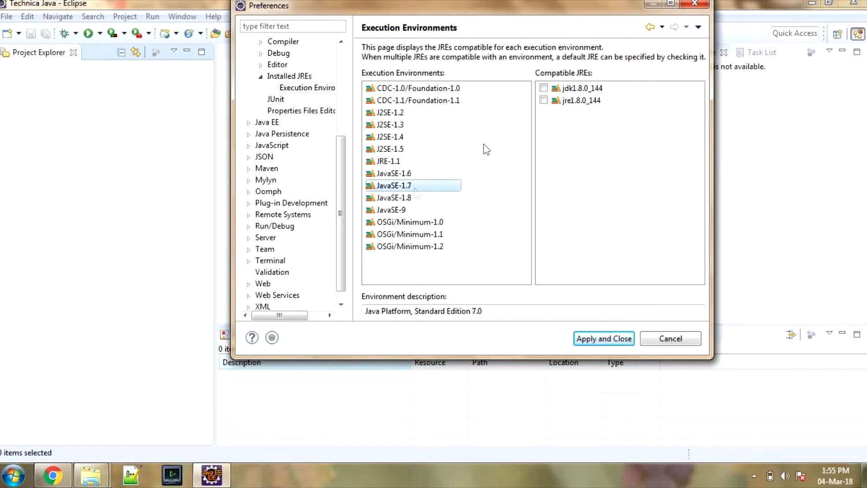
left_click(544, 89)
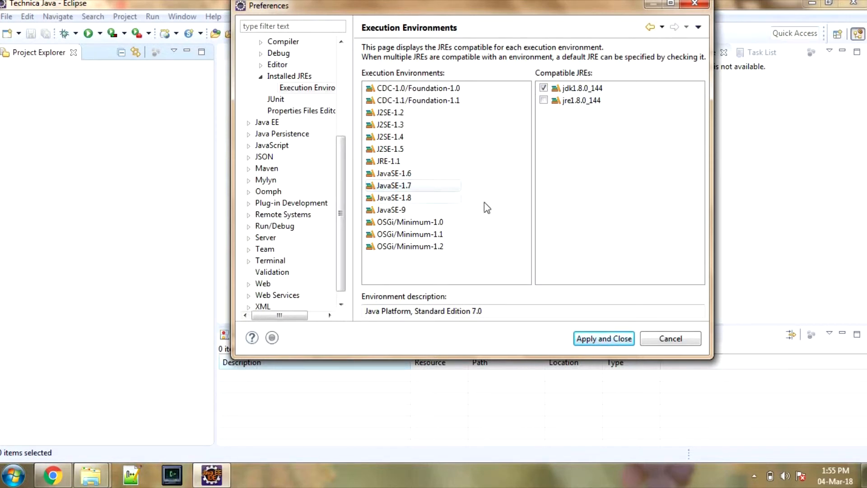
left_click(397, 211)
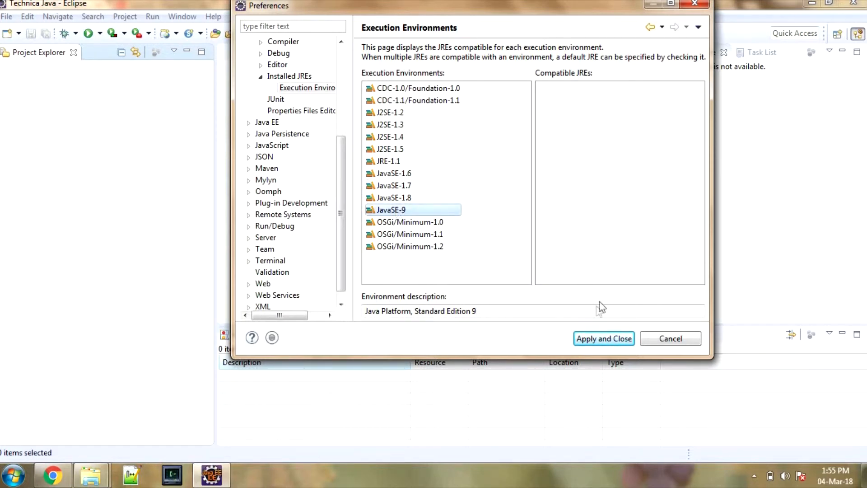
left_click(609, 339)
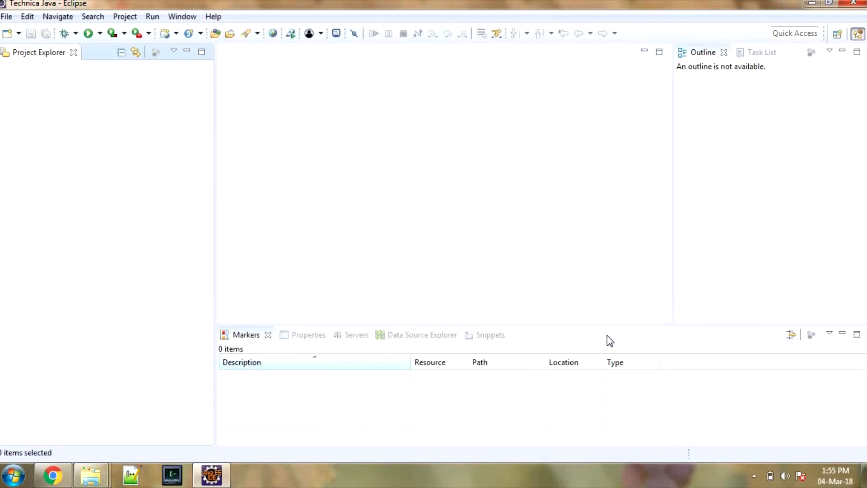
Start creating a new Java Project with the New Project wizard.
left_click(7, 16)
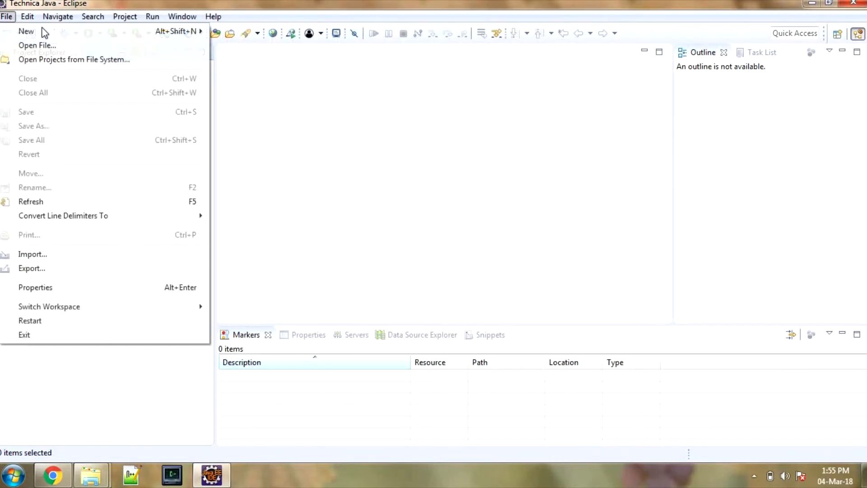
mouse_move(58, 32)
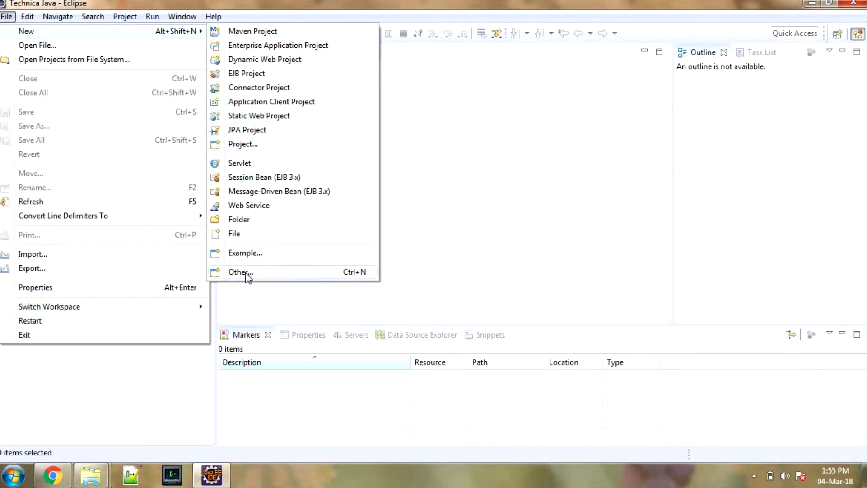
left_click(276, 144)
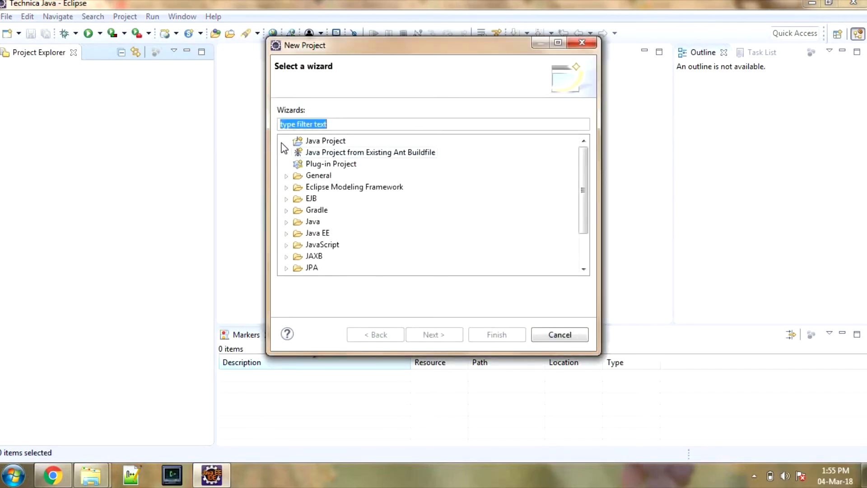
left_click(301, 144)
left_click(441, 329)
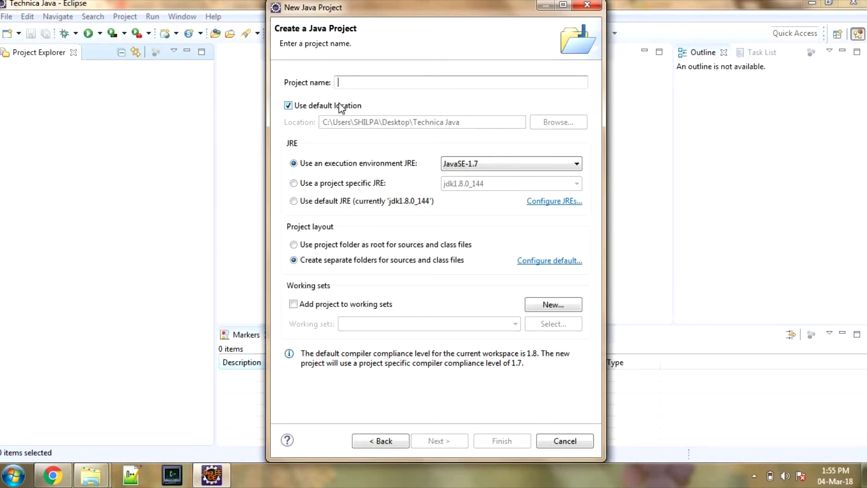
Create the project as Sample with the project specific JRE jdk1.8.0_144 and open the associated Java perspective.
type("Sample")
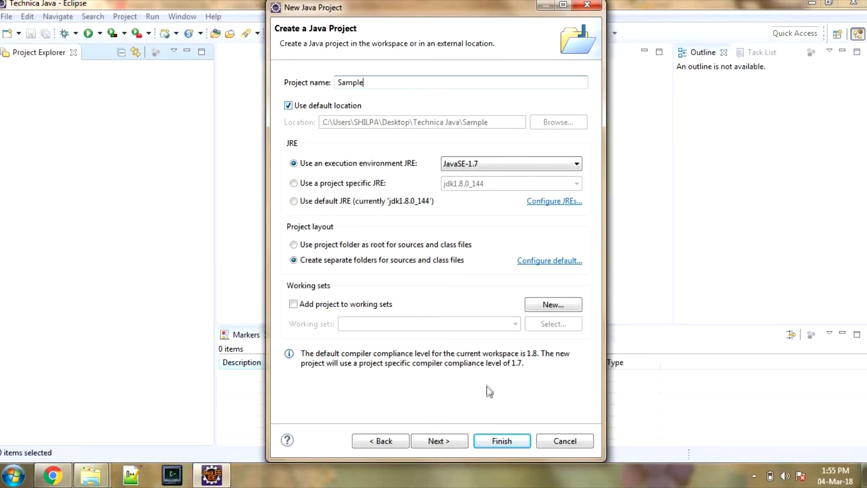
left_click(451, 170)
left_click(452, 170)
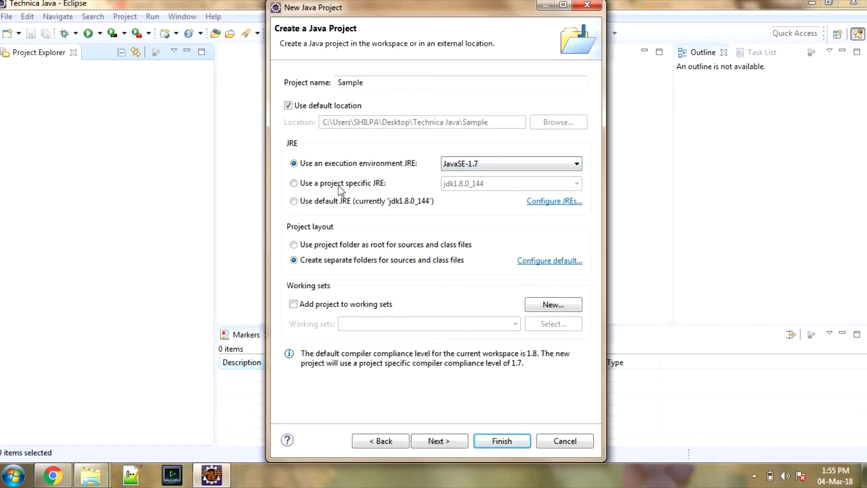
left_click(294, 183)
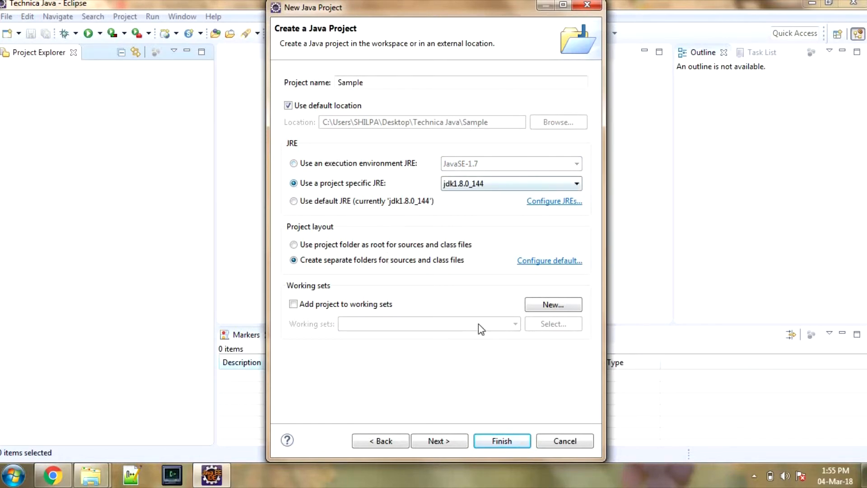
left_click(437, 440)
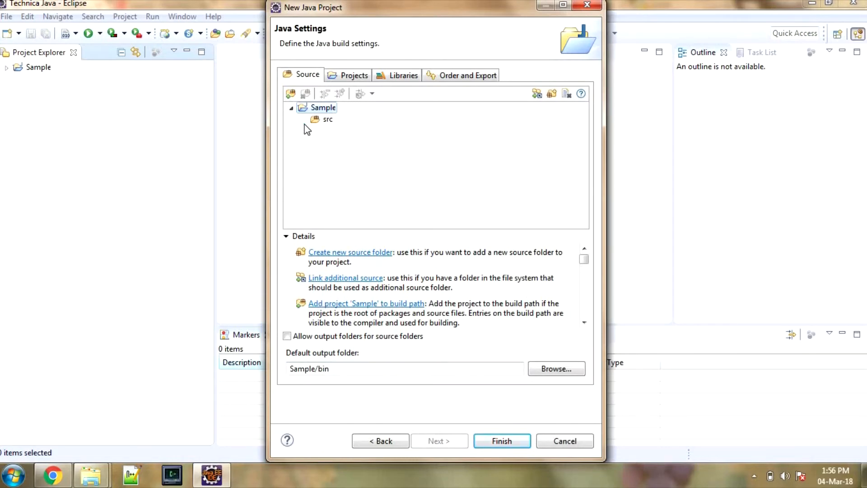
left_click(508, 440)
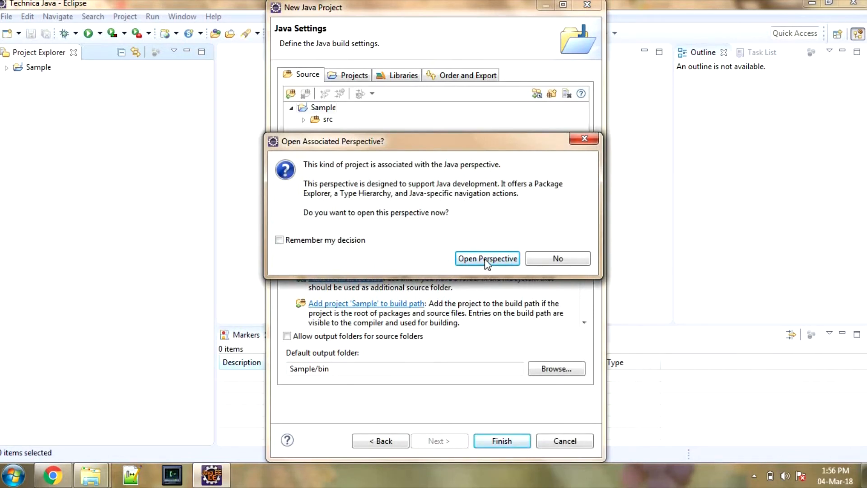
left_click(486, 259)
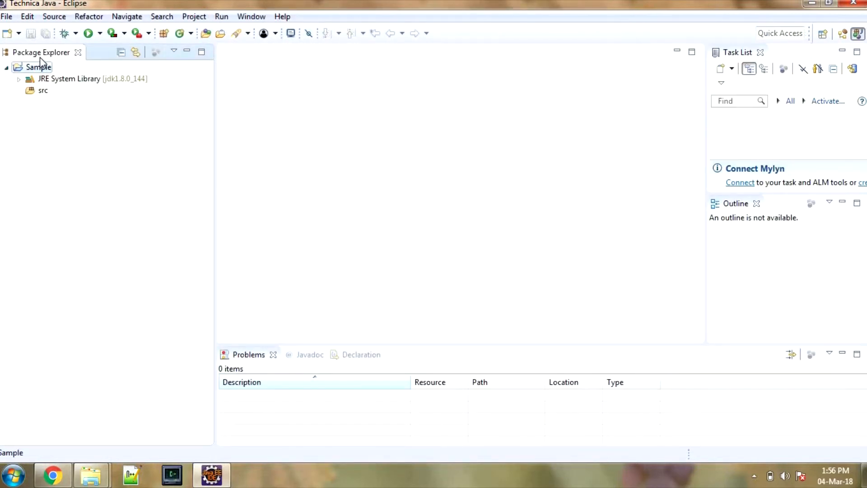
Close the extra Eclipse window and start a new class in the src folder of the Sample project.
left_click(32, 92)
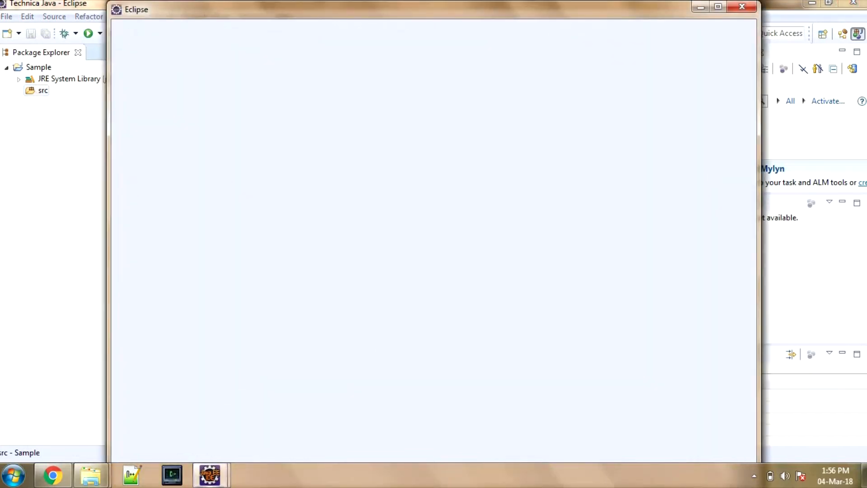
left_click(739, 7)
right_click(38, 90)
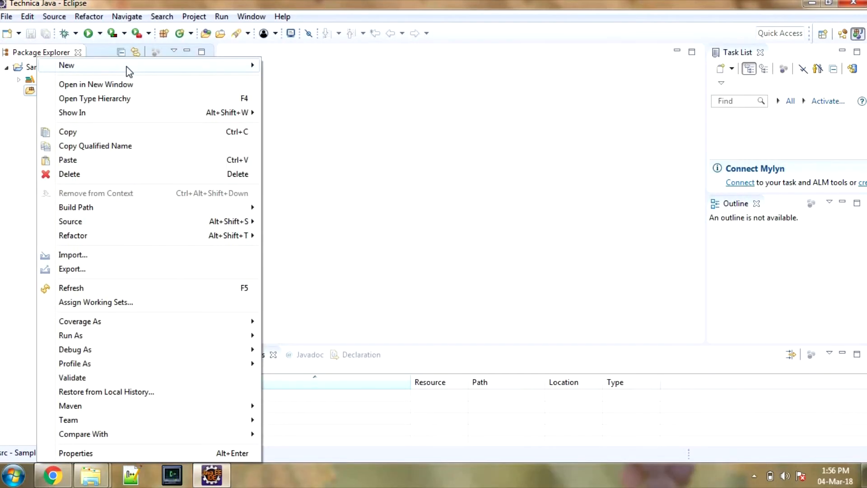
mouse_move(232, 64)
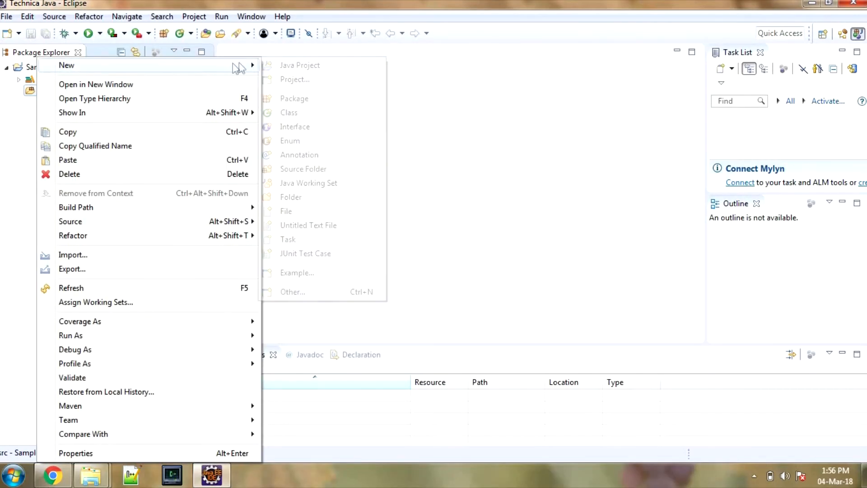
left_click(310, 115)
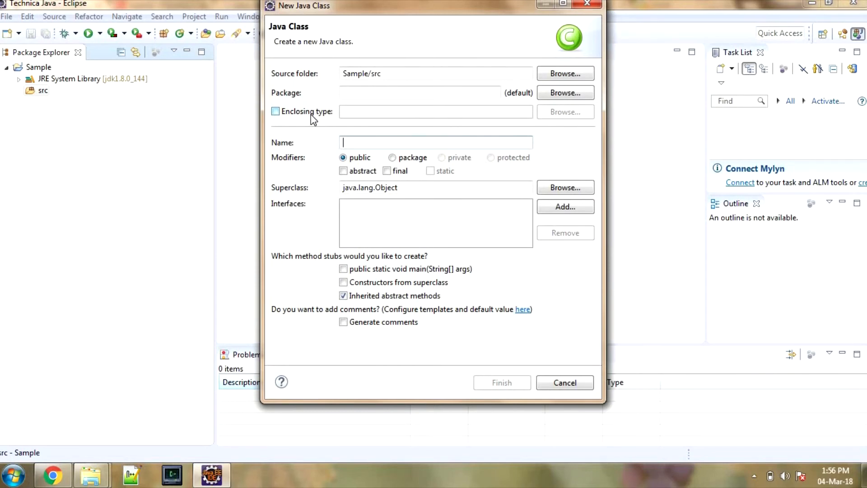
Create the class Hello in package com.demo with a public static void main(String[] args) method stub.
type("c")
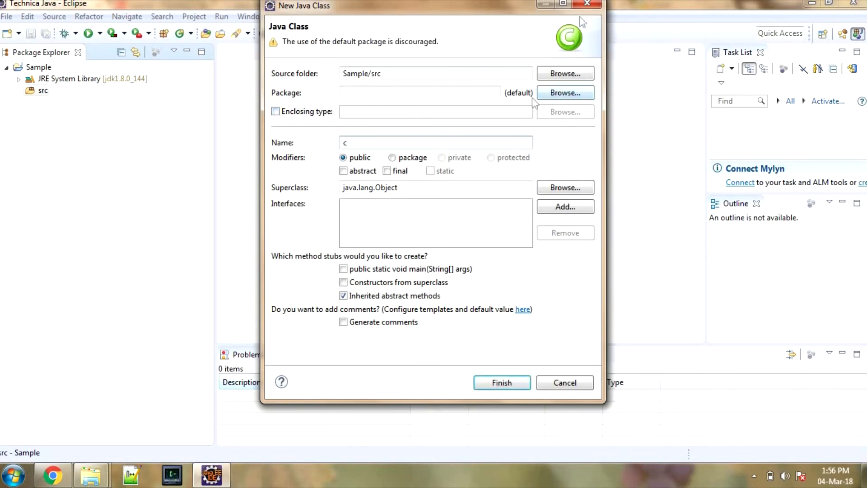
key("BackSpace")
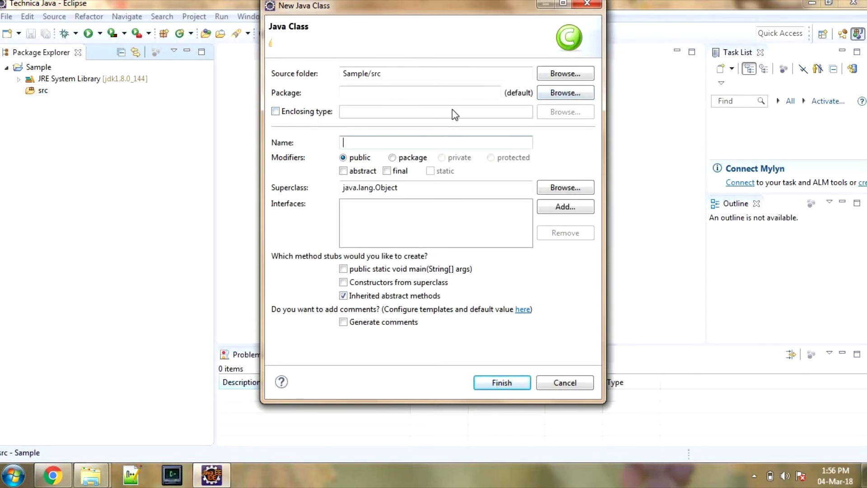
type("Hello")
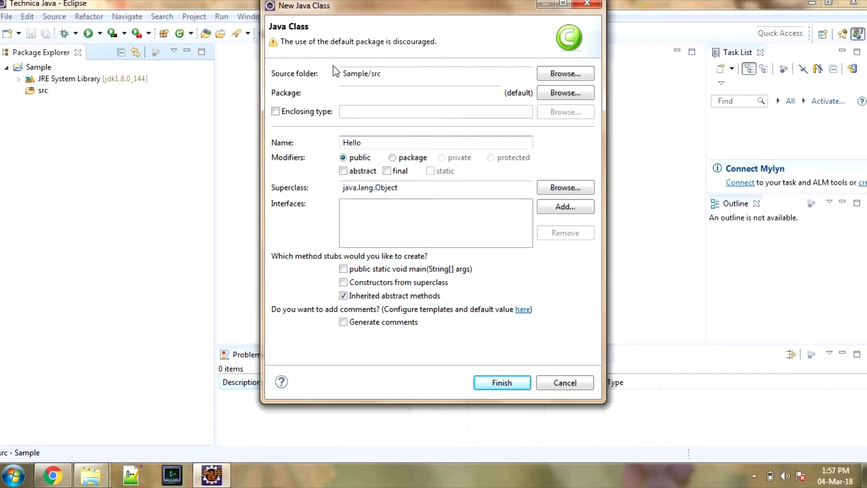
left_click(347, 92)
type("com.demo")
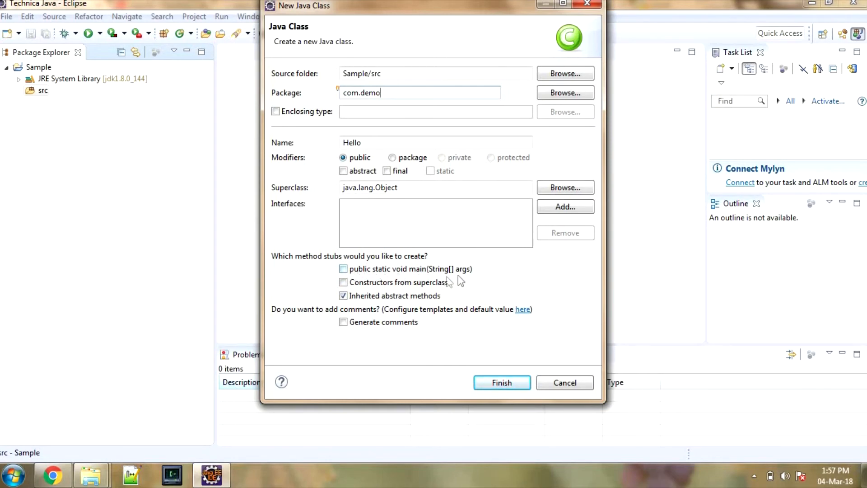
left_click(343, 270)
left_click(495, 386)
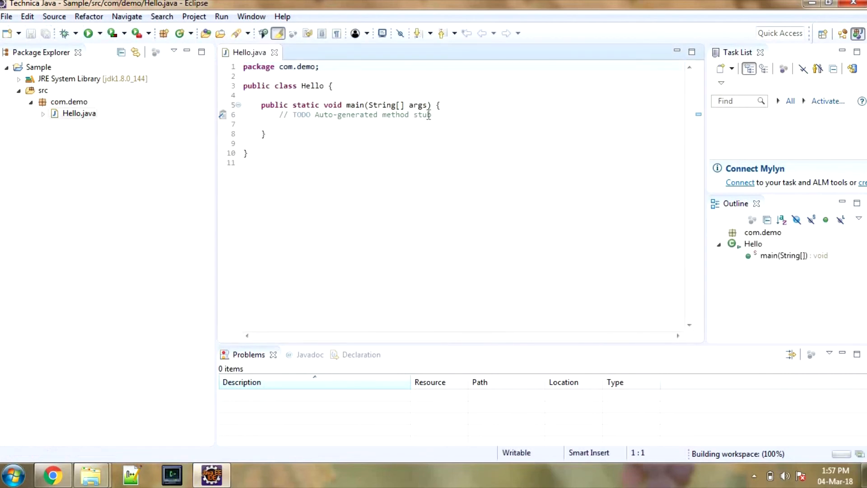
Add System.out.println("Hello World"); below the TODO comment in the main method, using the sysout template.
left_click(440, 114)
key("Return")
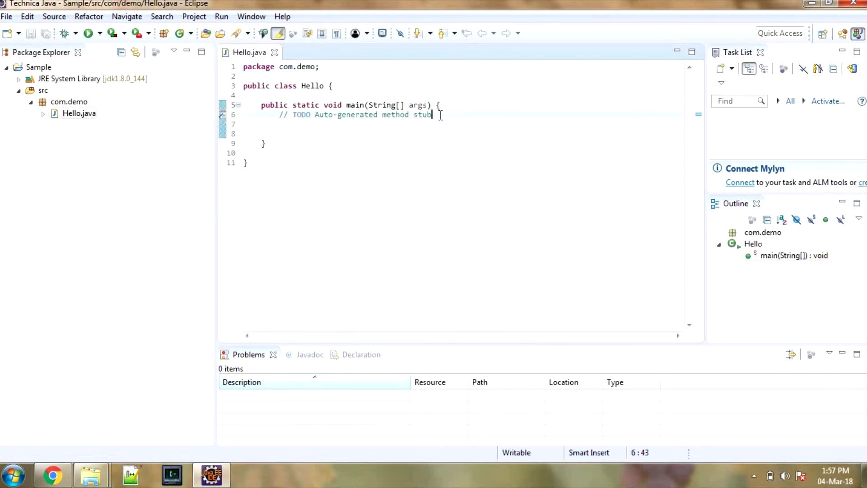
type("syso")
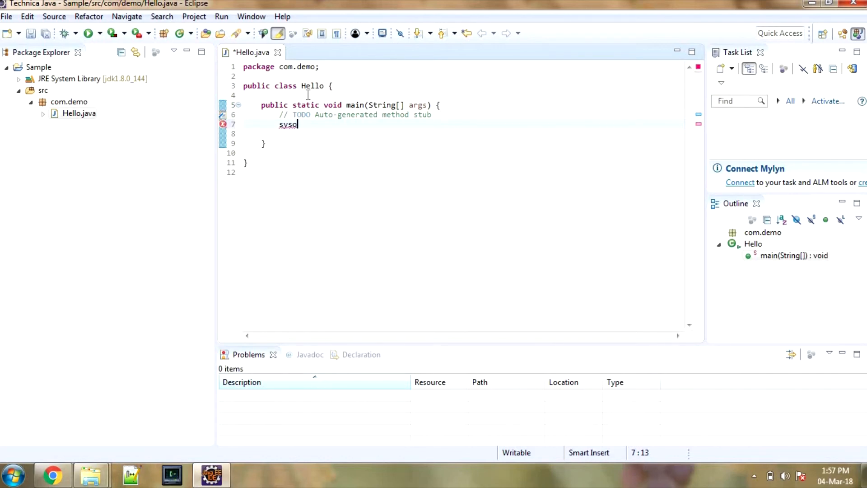
key("ctrl+space")
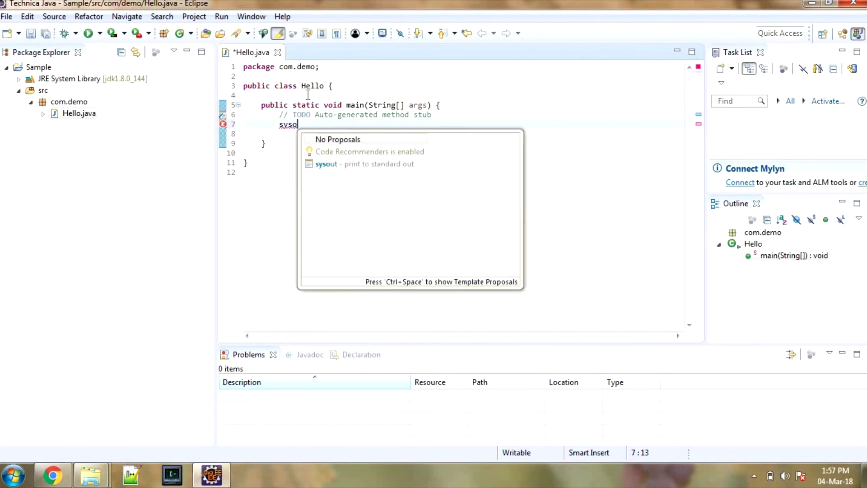
left_click(350, 164)
key("Return")
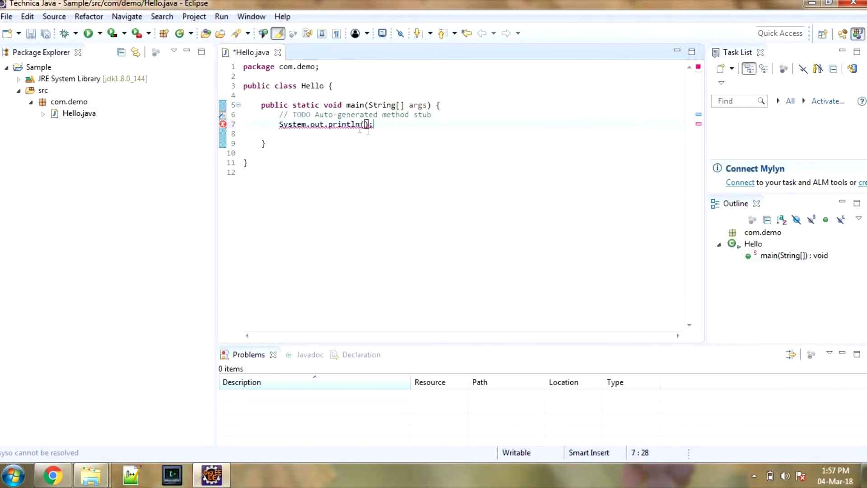
type("\"")
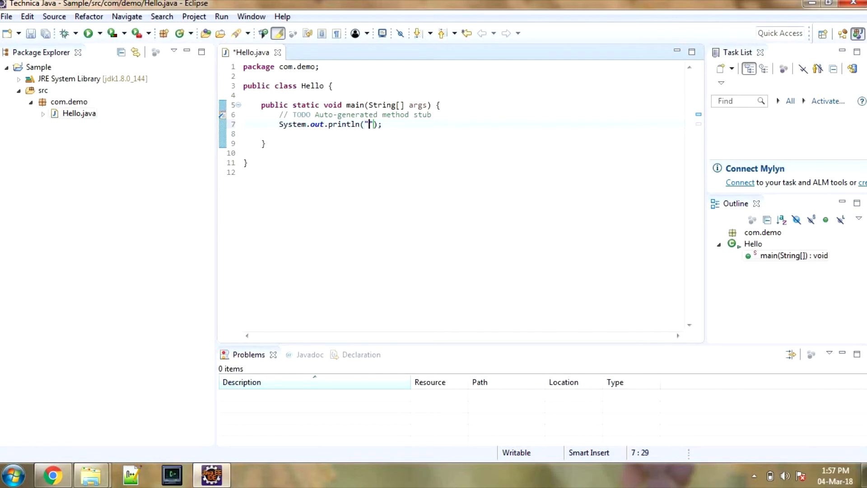
type("Hello W")
type("orld")
left_click(389, 133)
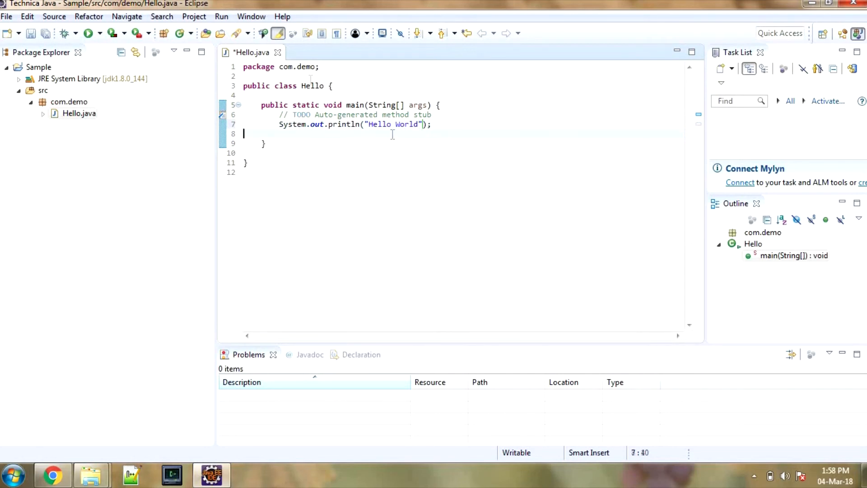
Run Hello.java, saving it and choosing to always save resources before launching.
left_click(88, 37)
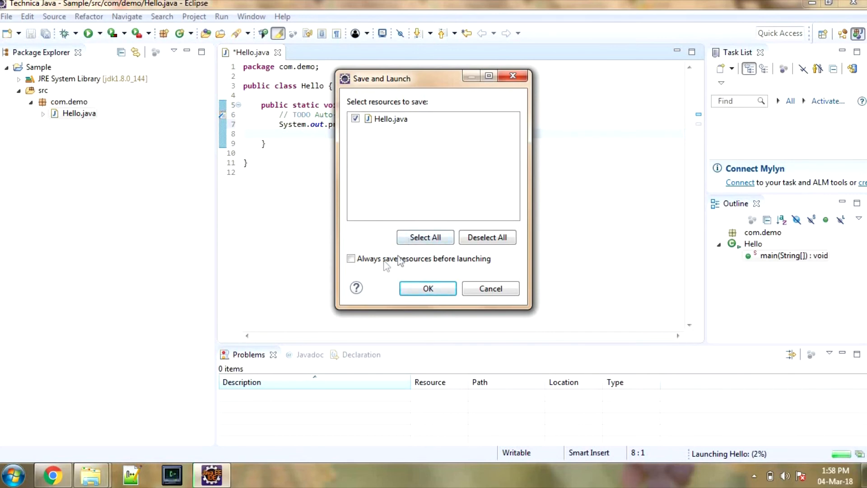
left_click(351, 259)
left_click(428, 289)
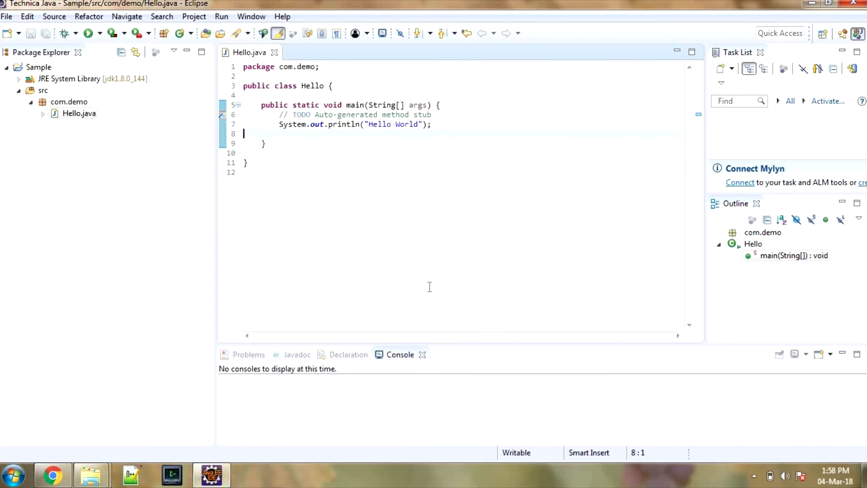
Enlarge the Console view and select the program's output line.
left_click_drag(404, 165, 374, 235)
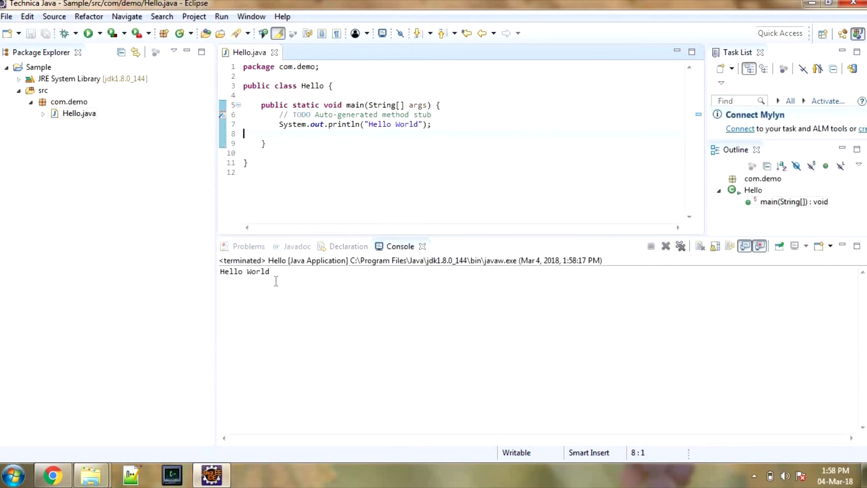
left_click_drag(273, 271, 202, 278)
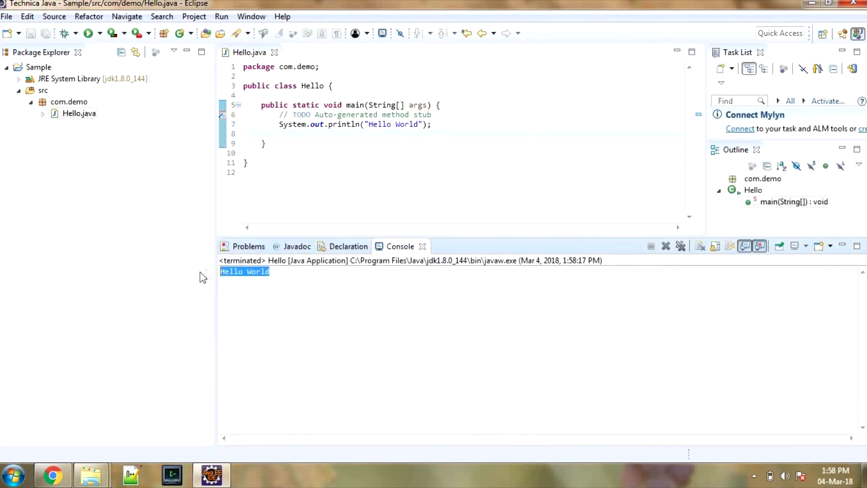